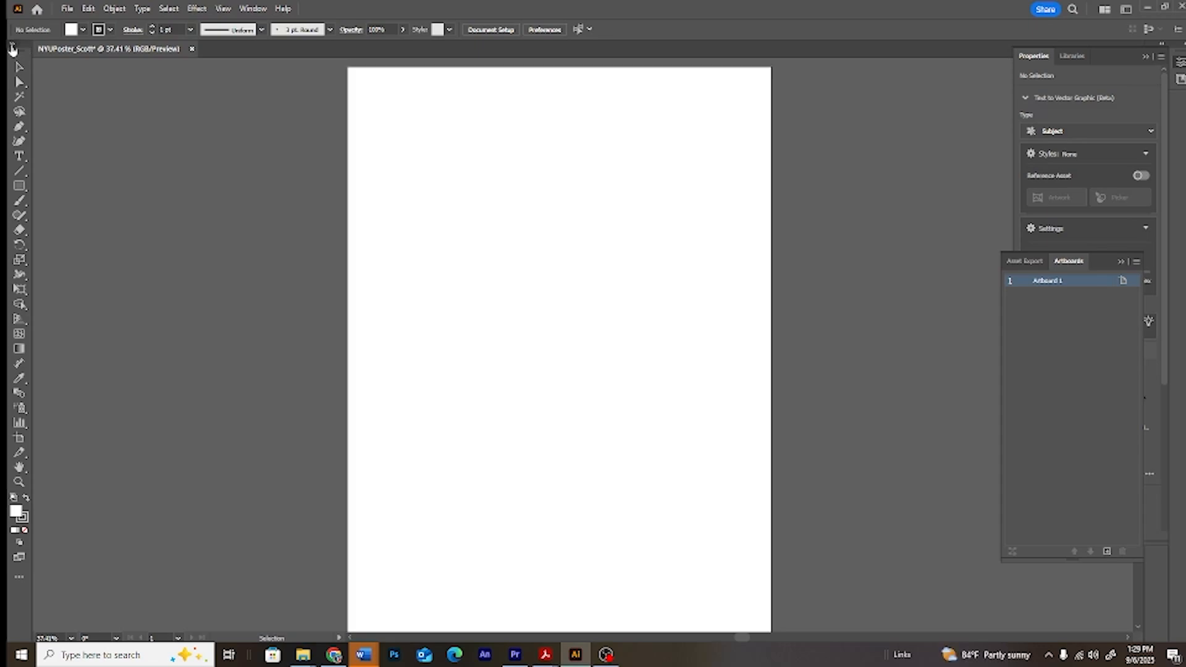
Expand the toolbar to two columns, float it beside the artboard, and dock it back in its original place.
click(13, 43)
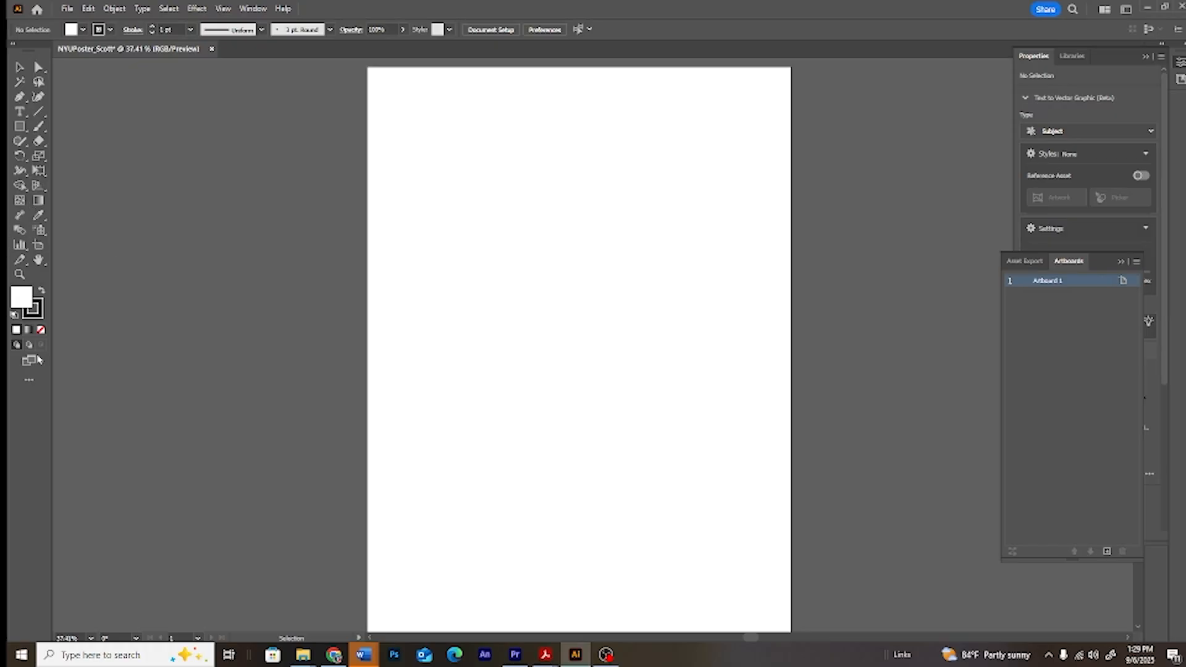
drag(27, 56, 272, 125)
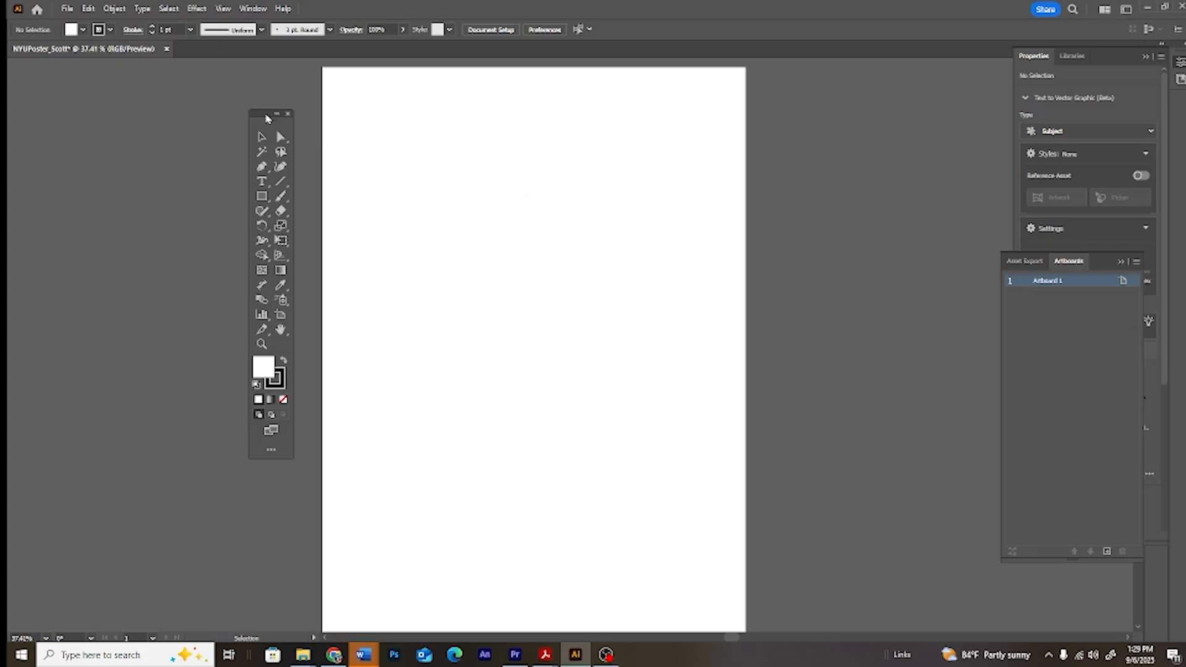
drag(259, 123, 7, 93)
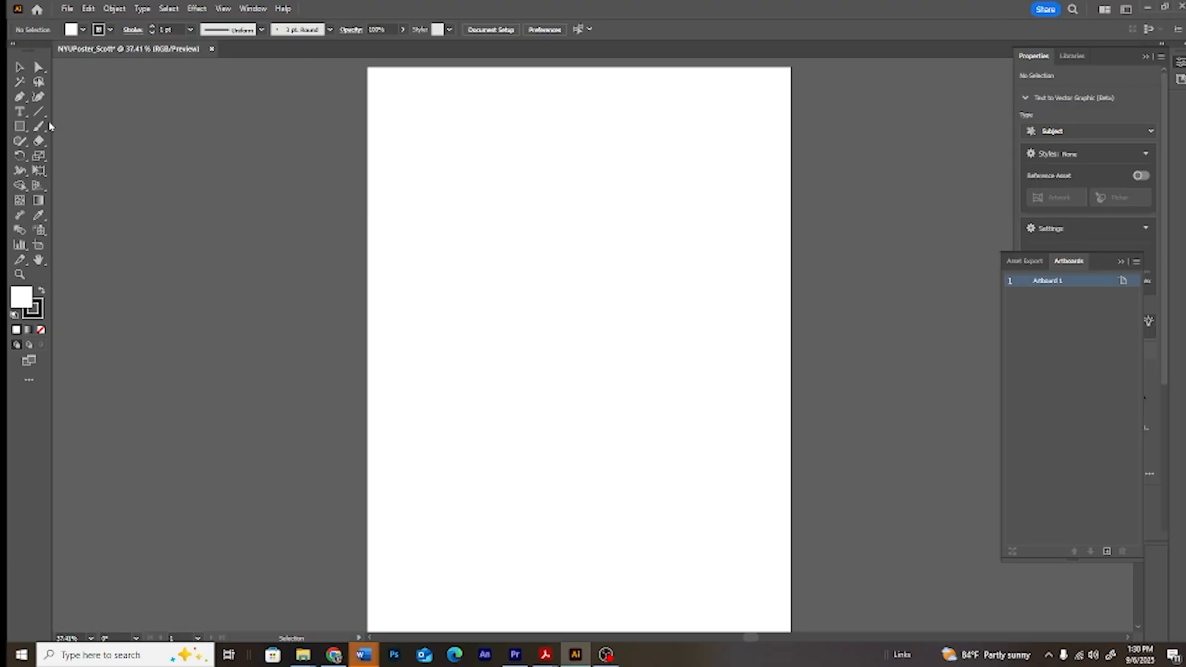
Choose the Rectangle tool with its stroke set to None, and select the Essentials Classic workspace.
mouse_move(40, 217)
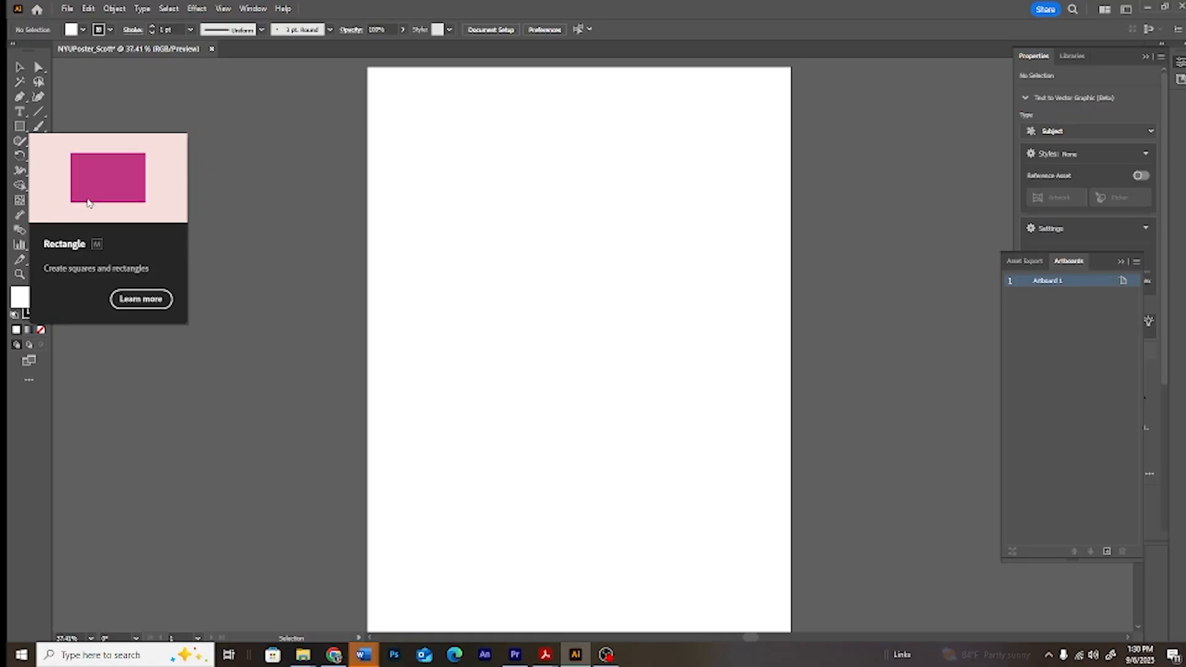
click(20, 127)
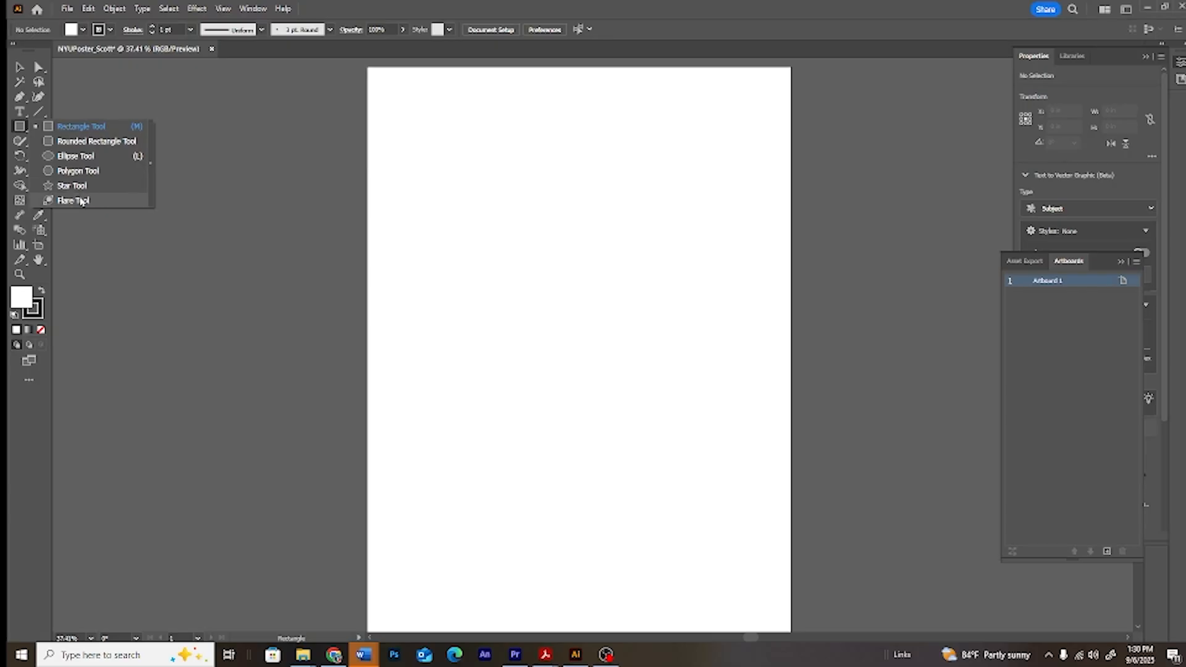
click(74, 125)
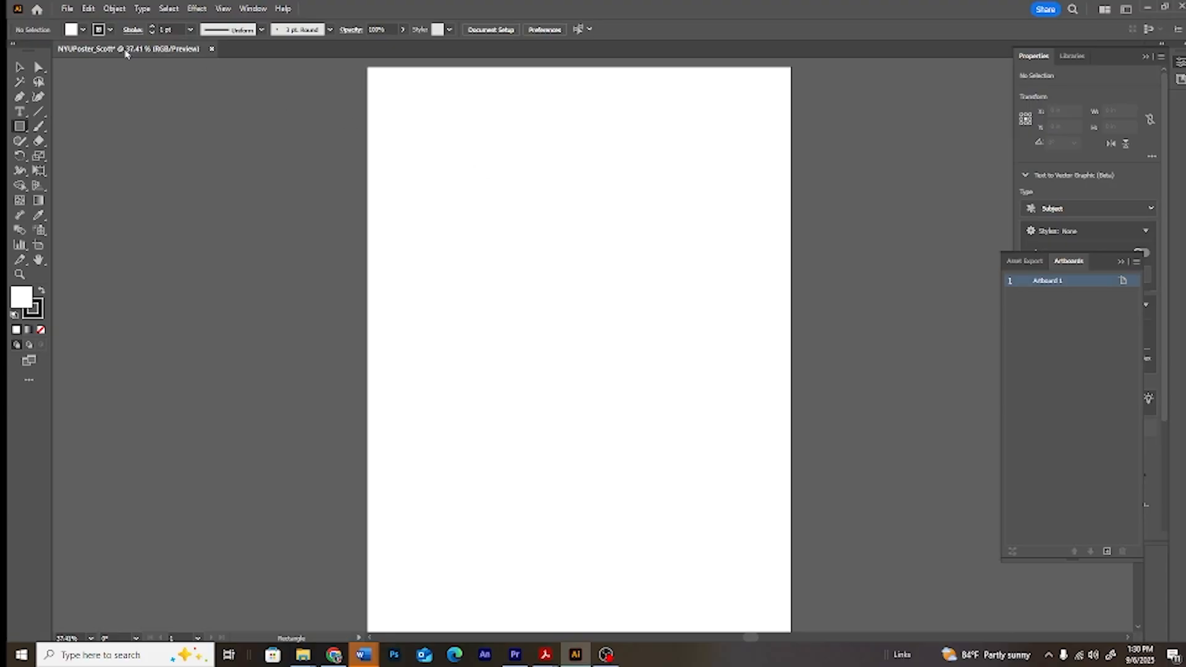
click(110, 30)
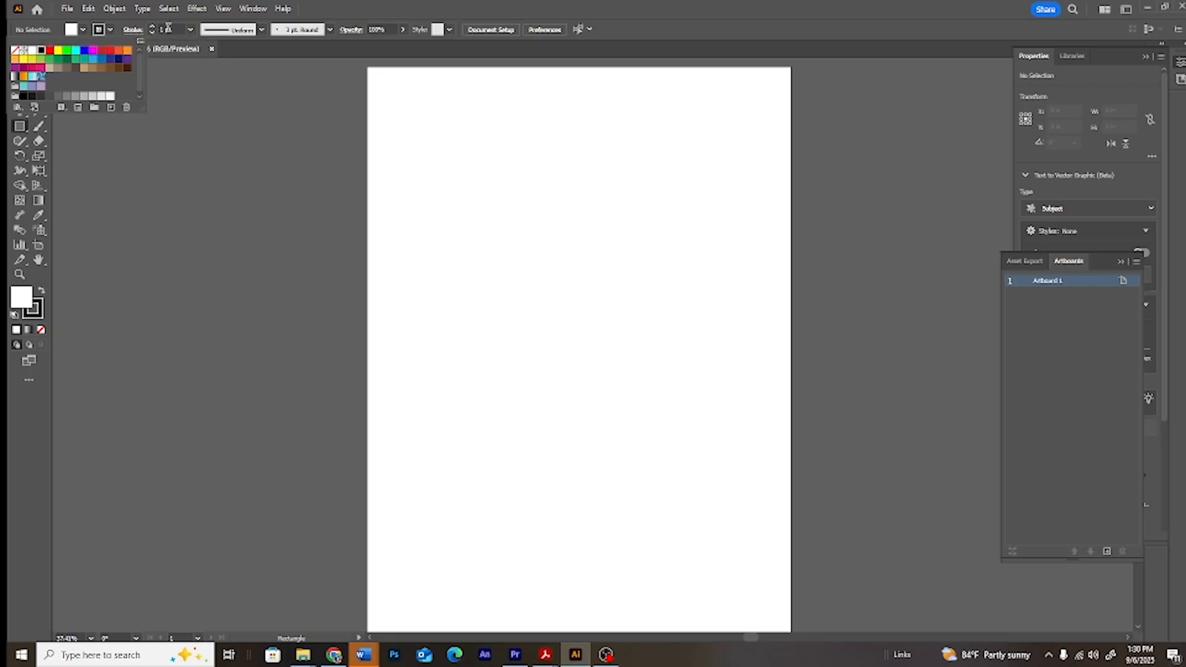
click(15, 50)
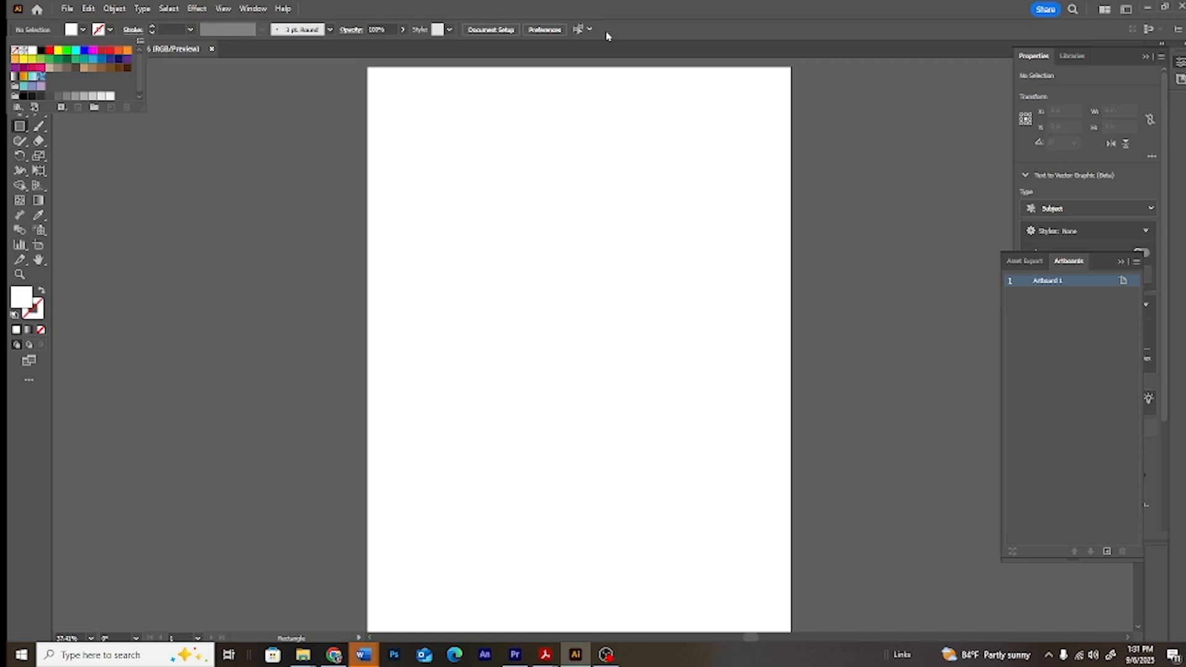
click(1127, 9)
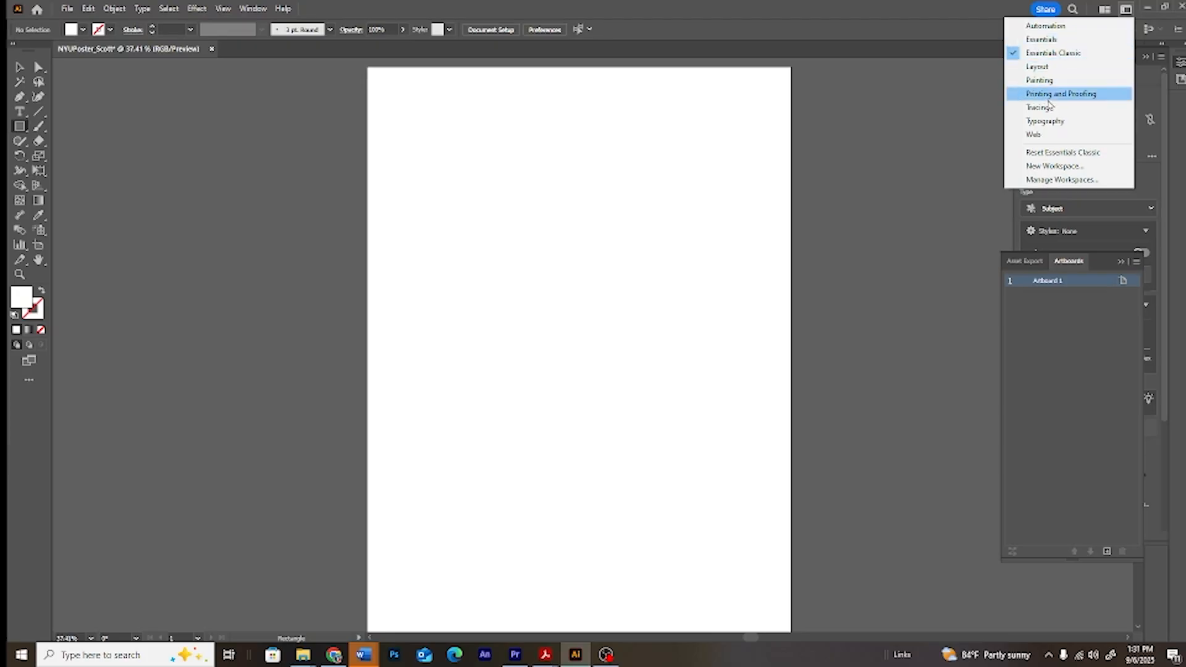
click(1057, 55)
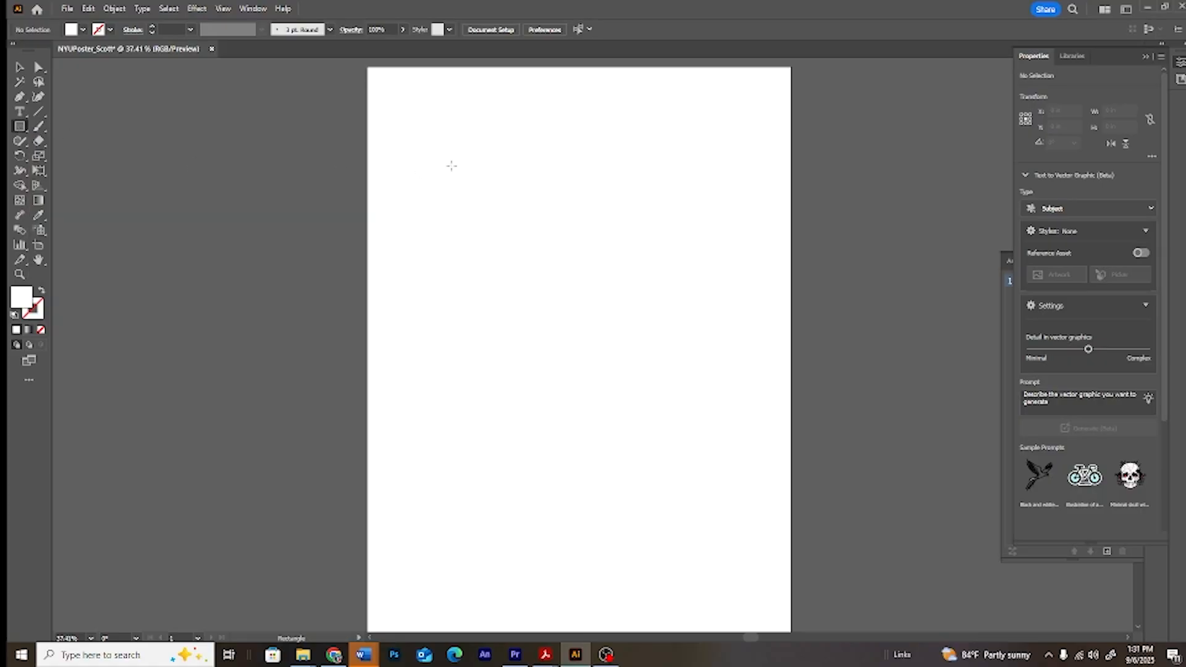
Draw a light purple rectangle about 17.6 by 4.7 in across the top of the artboard.
click(75, 32)
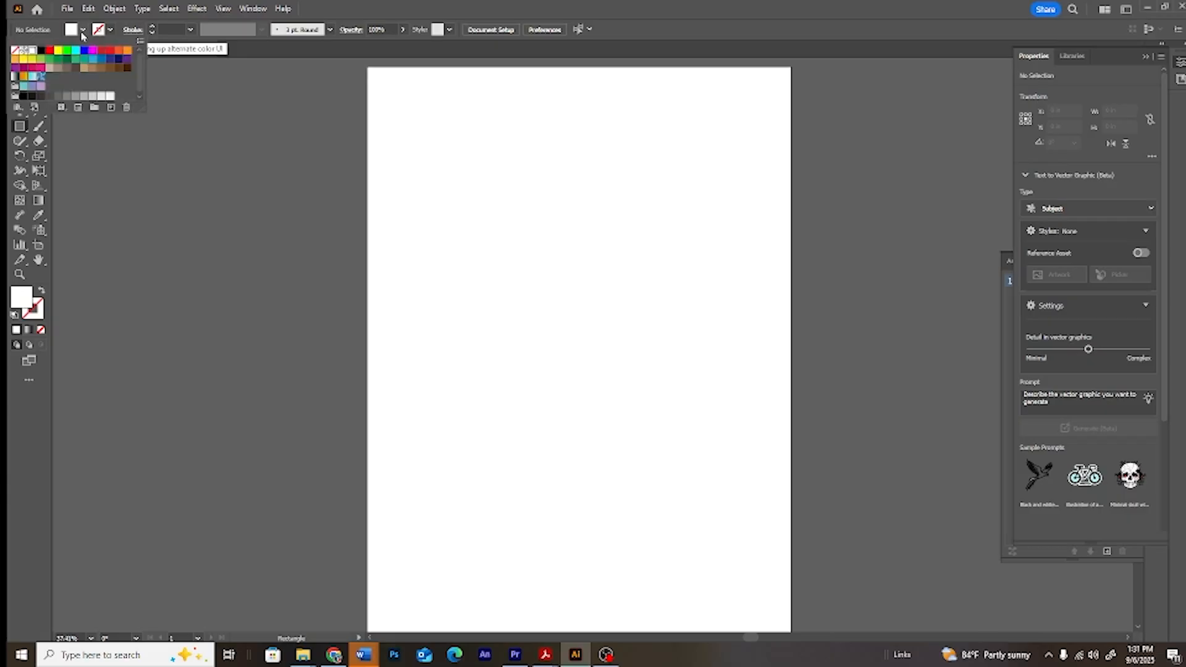
click(126, 60)
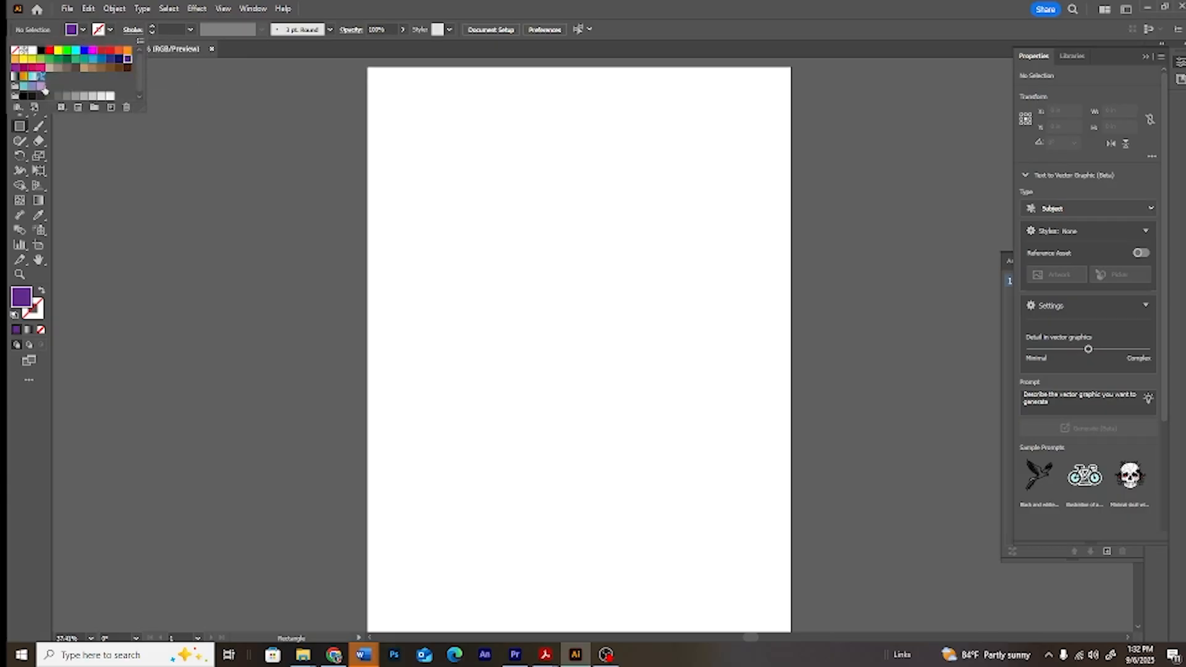
click(41, 87)
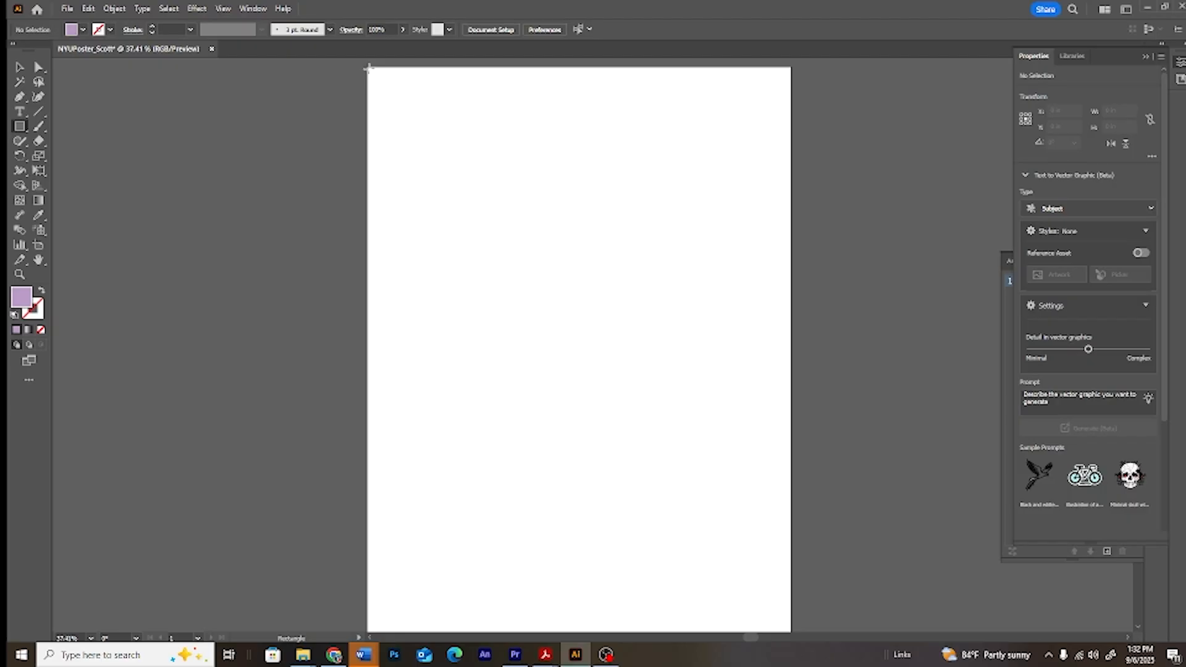
drag(371, 69, 788, 181)
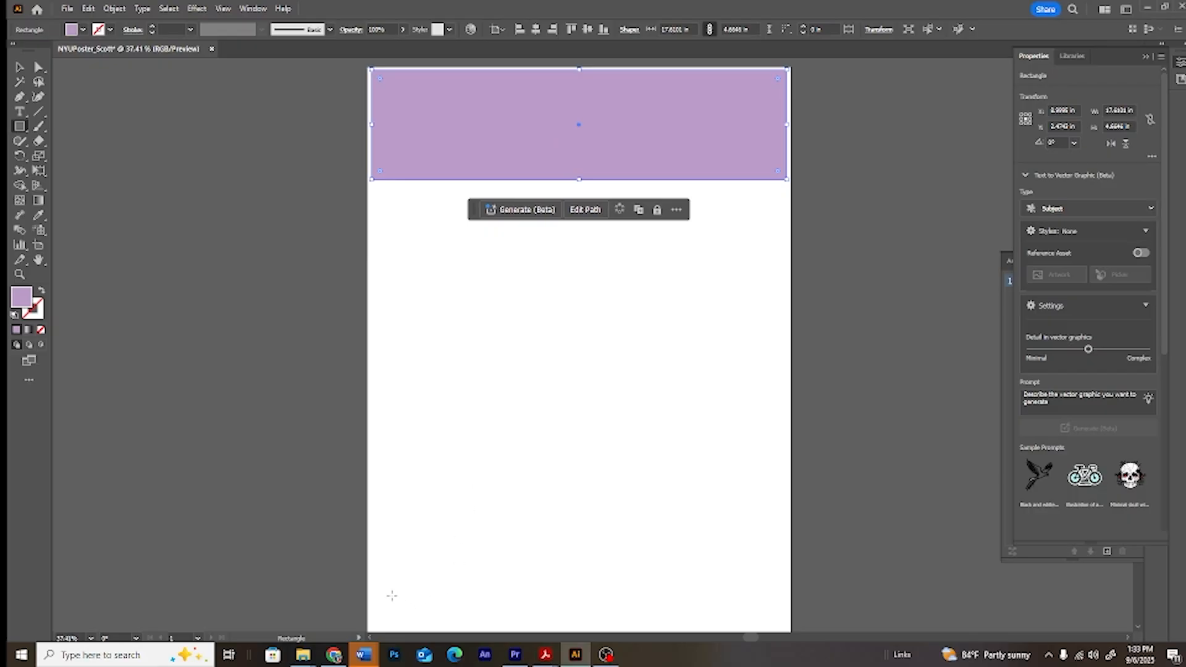
Draw a light purple rectangle about 17.8 by 2.8 in across the bottom of the artboard and deselect it.
scroll(862, 456, down, 1)
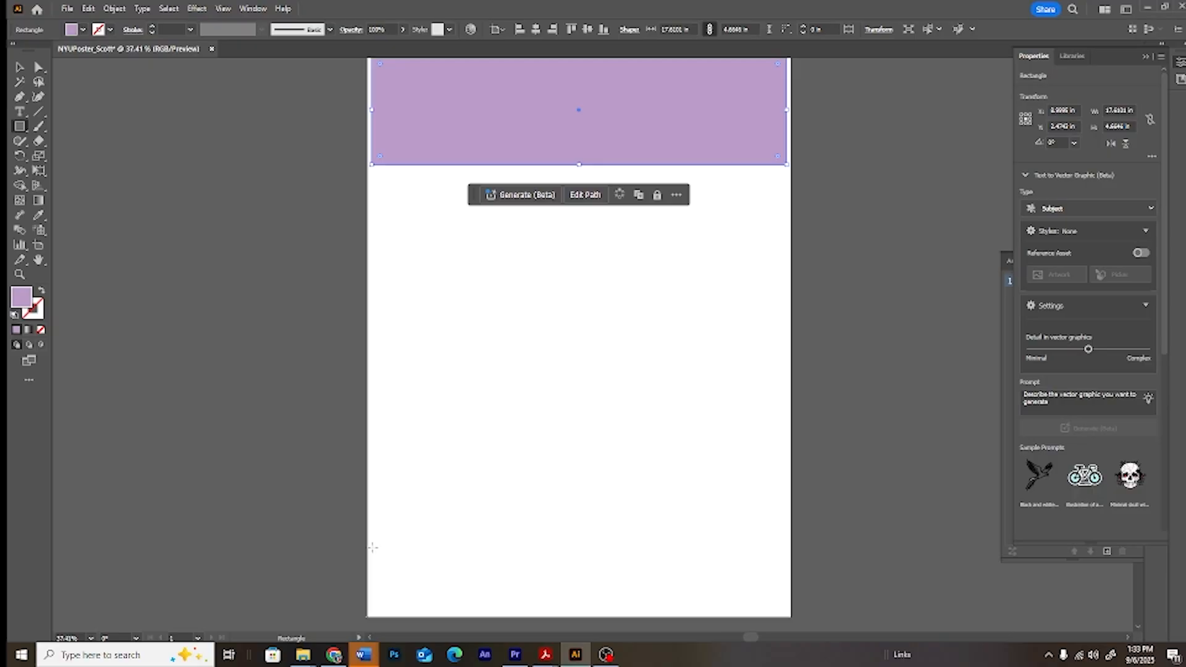
mouse_move(370, 548)
mouse_down()
mouse_move(383, 597)
mouse_move(791, 614)
mouse_up()
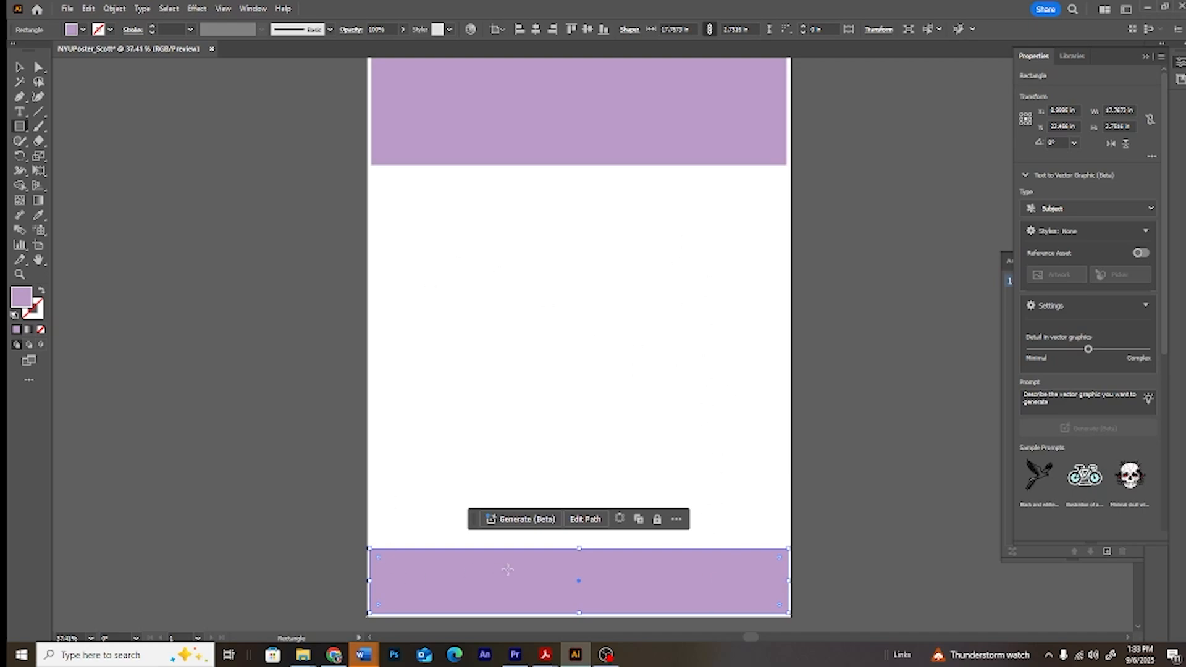
click(19, 67)
click(594, 357)
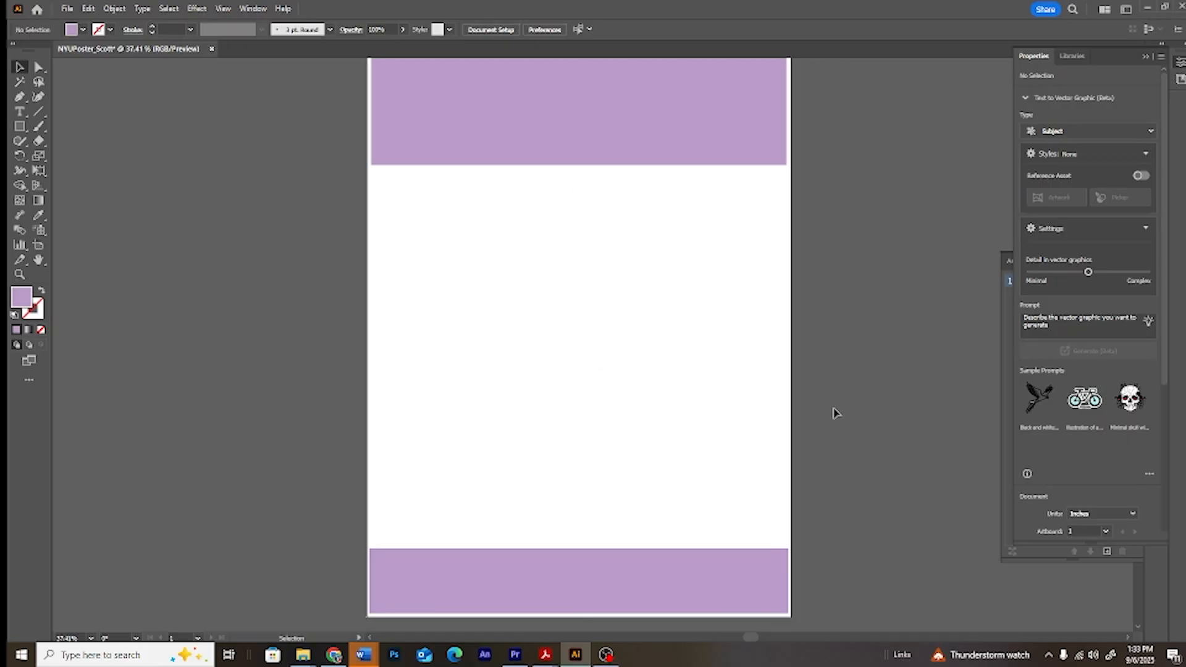
Collapse the Properties panel and duplicate Artboard 1 together with its two purple bars.
key(ctrl+minus)
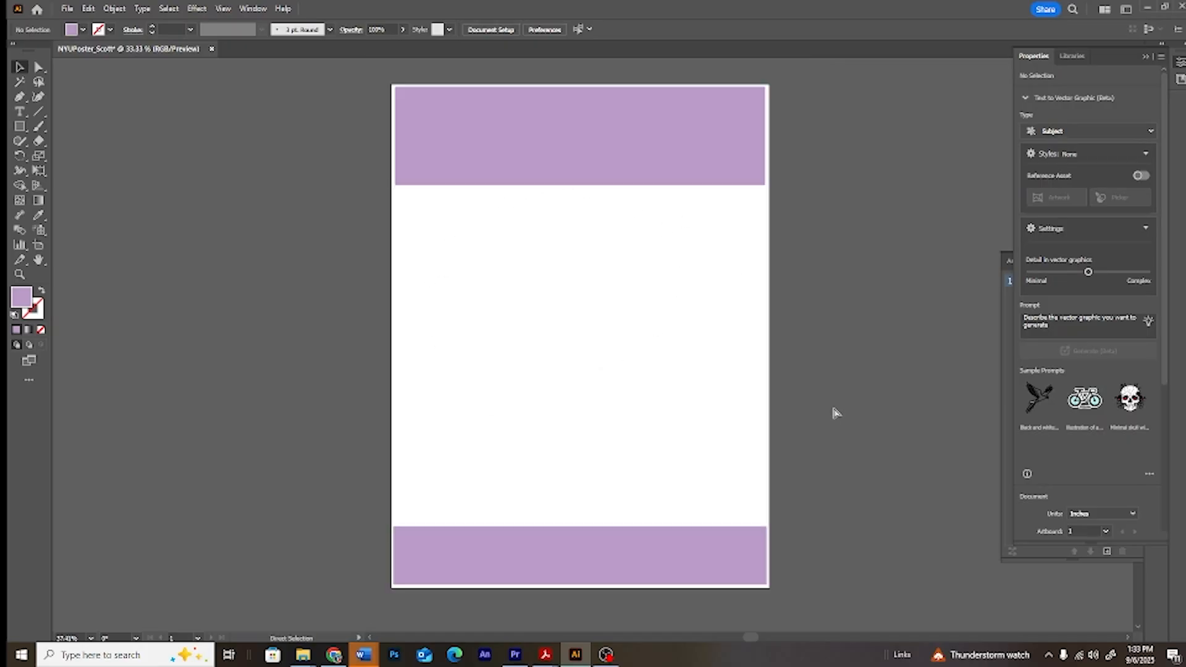
key(ctrl+minus)
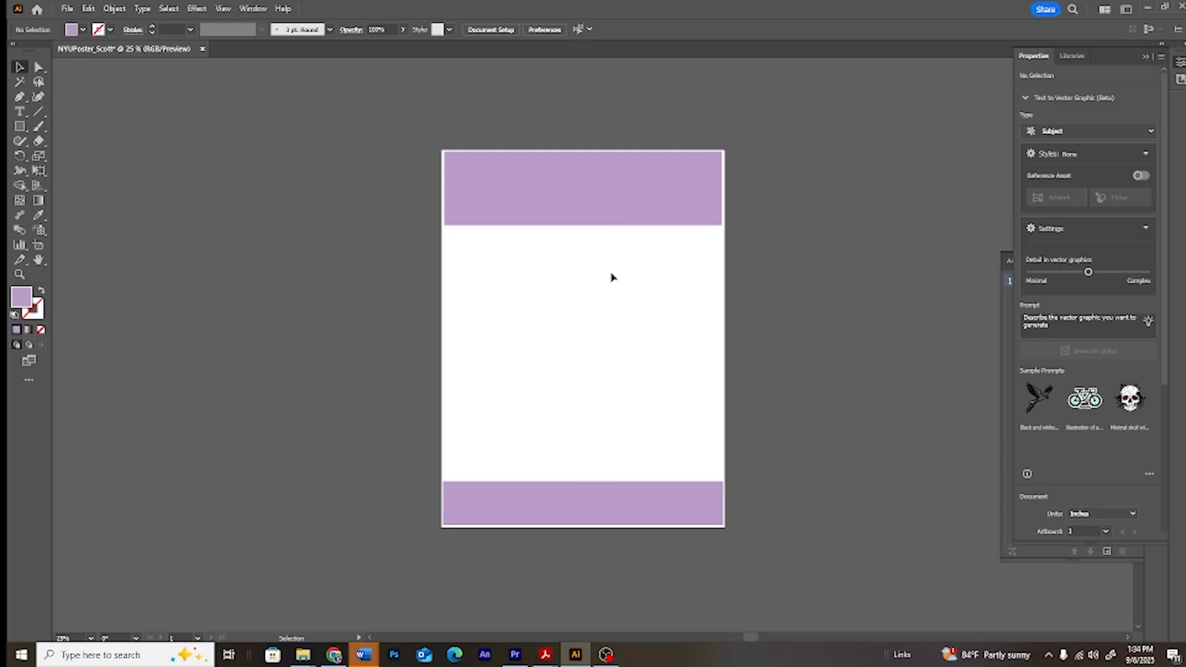
click(1144, 58)
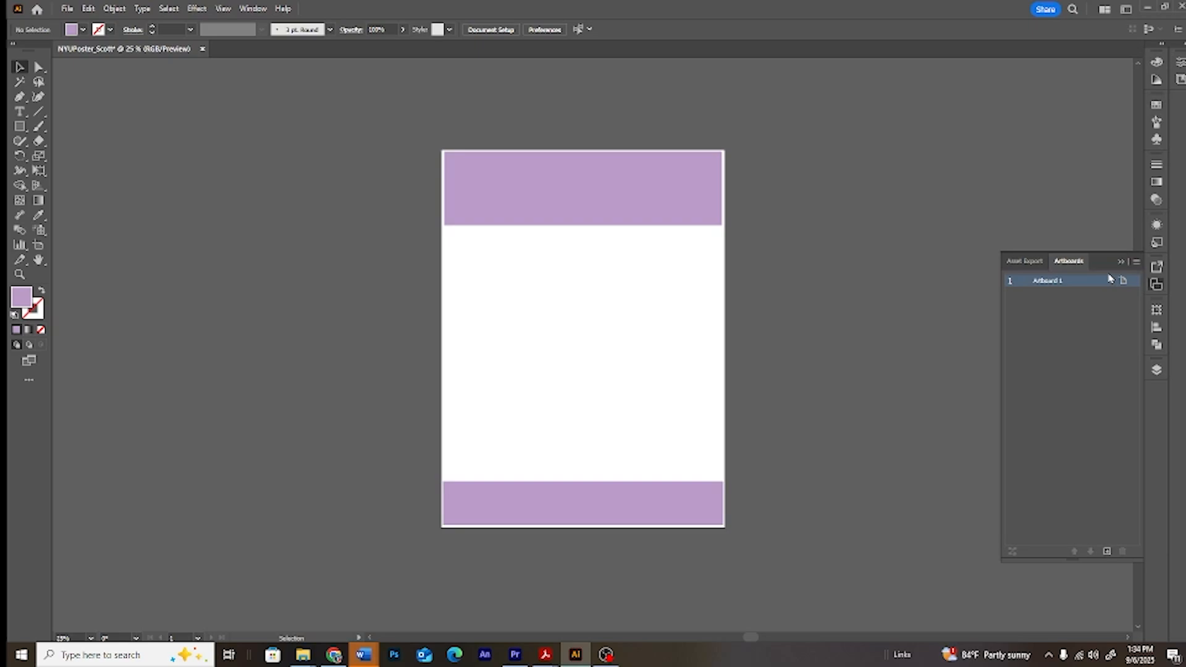
click(1158, 287)
click(1158, 287)
click(1158, 287)
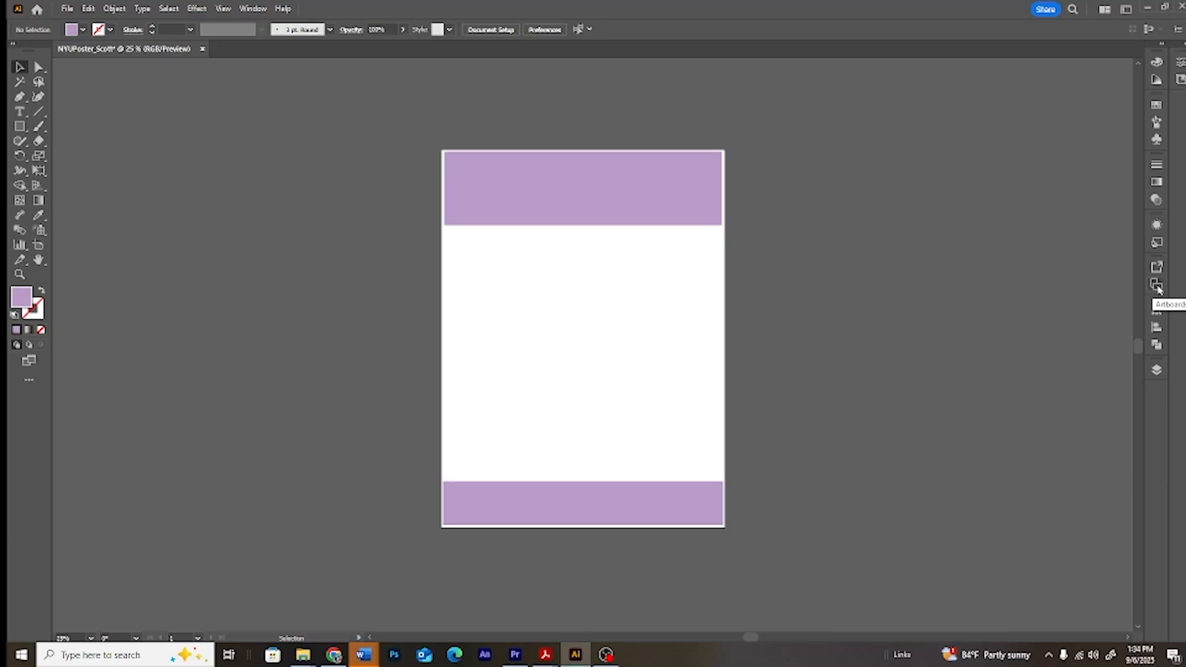
click(1158, 286)
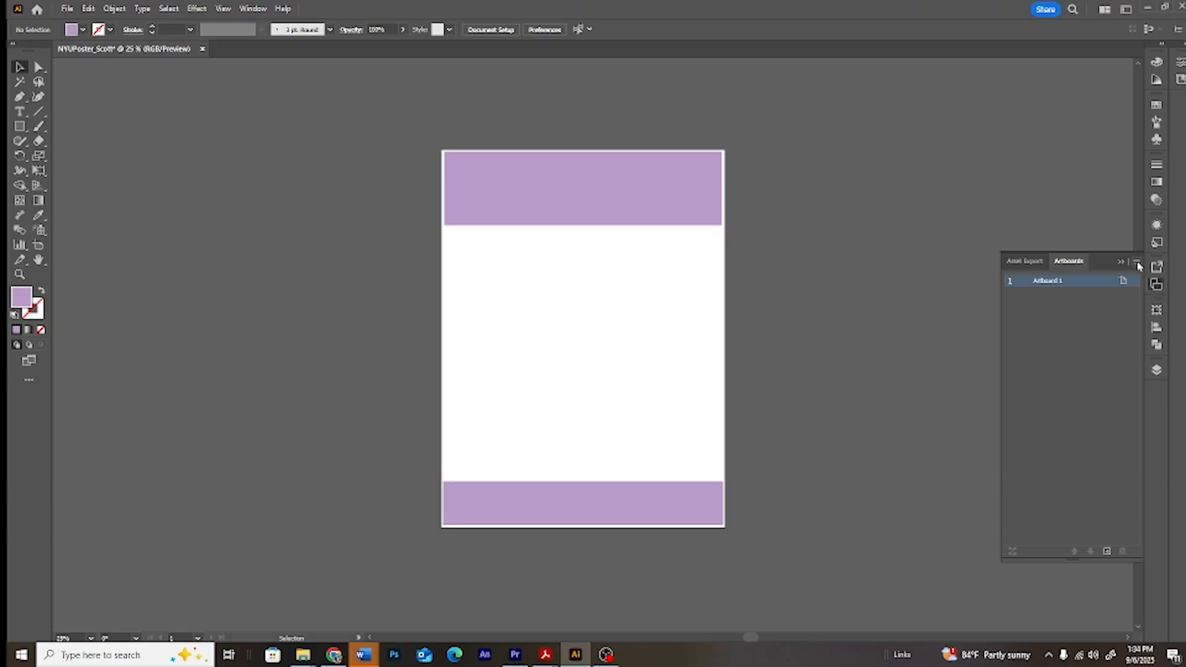
click(1137, 263)
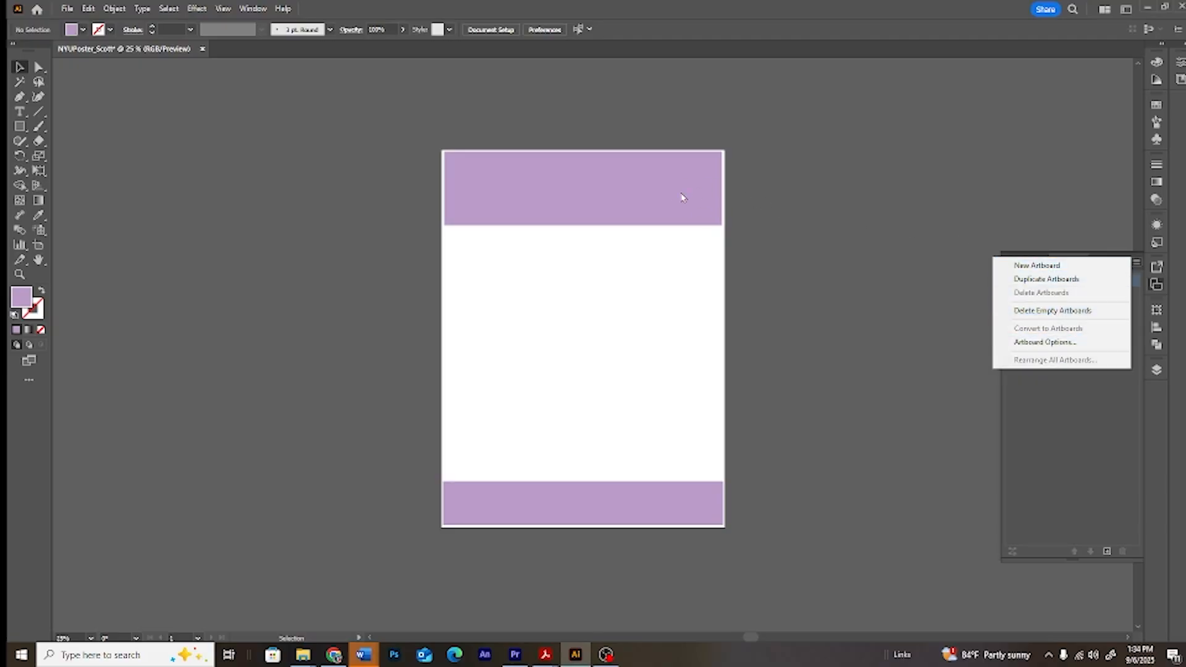
click(1047, 281)
click(1120, 264)
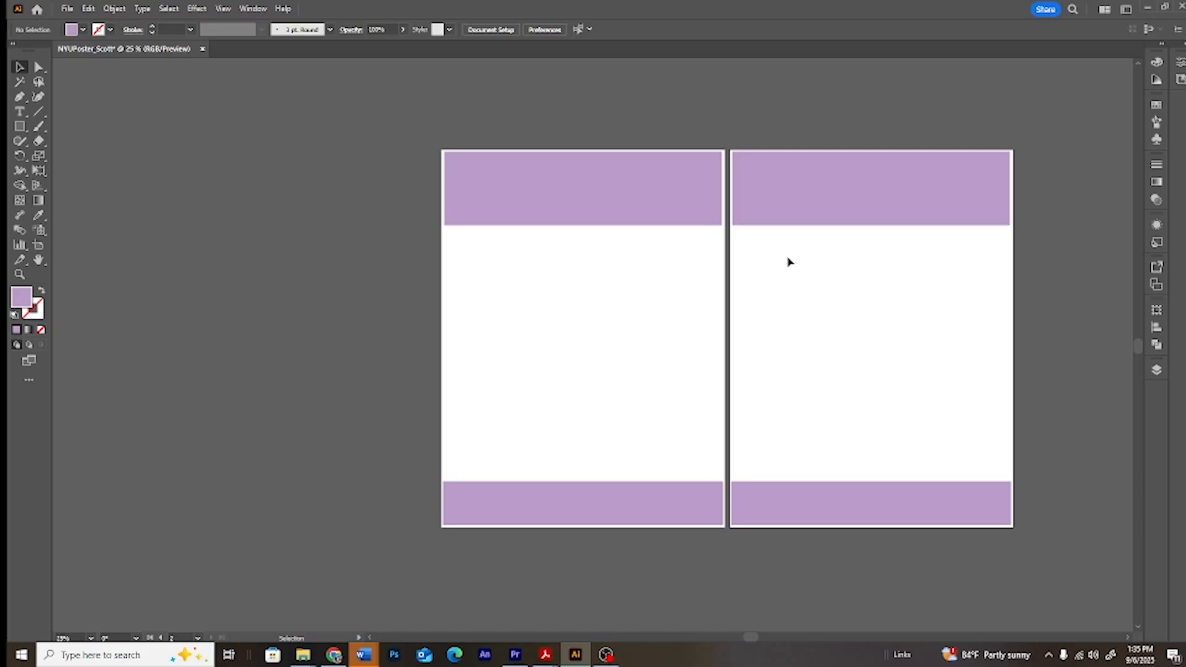
Draw a periwinkle-blue circle about 14.6 in across on the second artboard and move it slightly up between the purple bars.
click(25, 126)
click(19, 66)
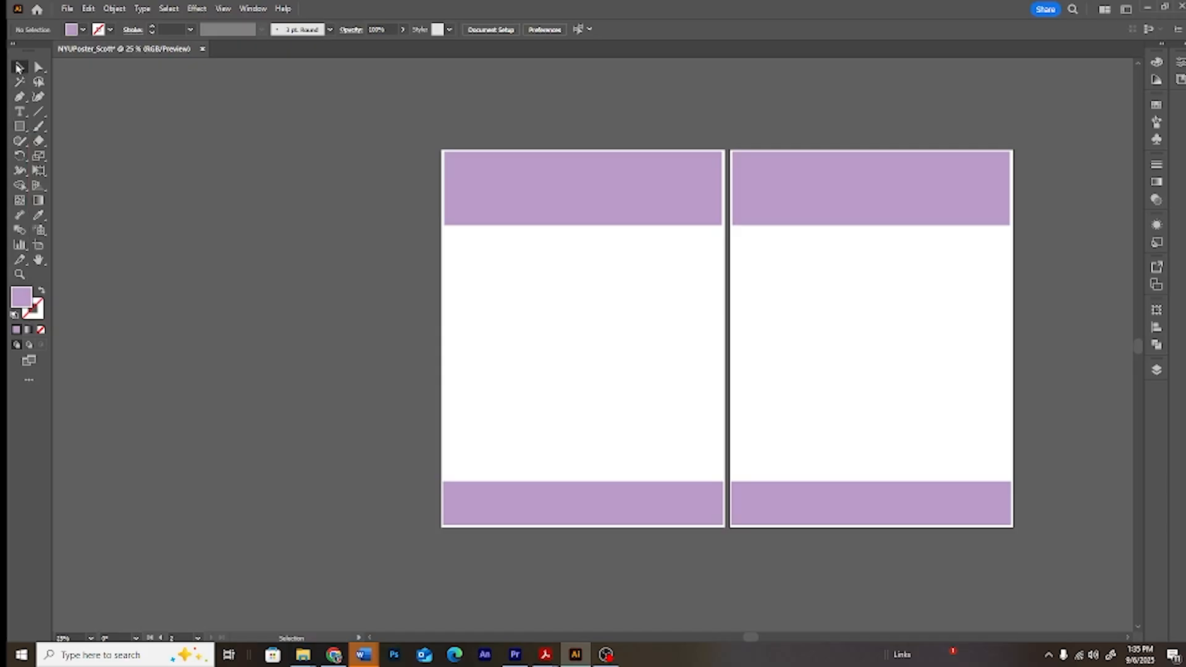
click(24, 128)
click(26, 132)
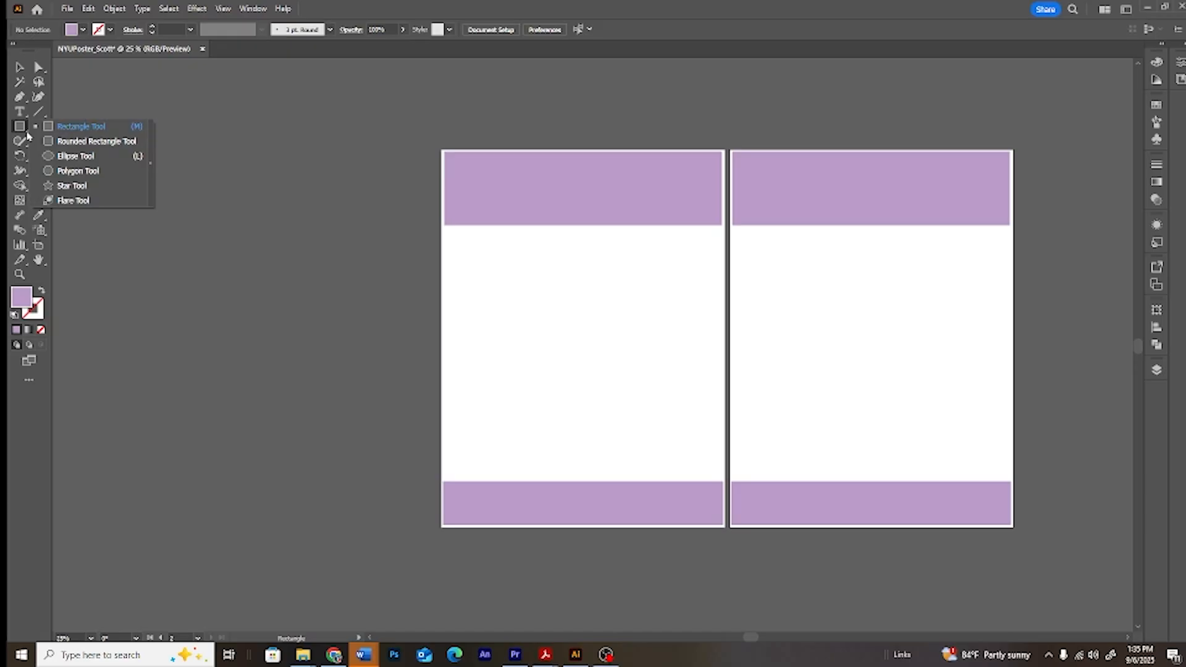
click(73, 155)
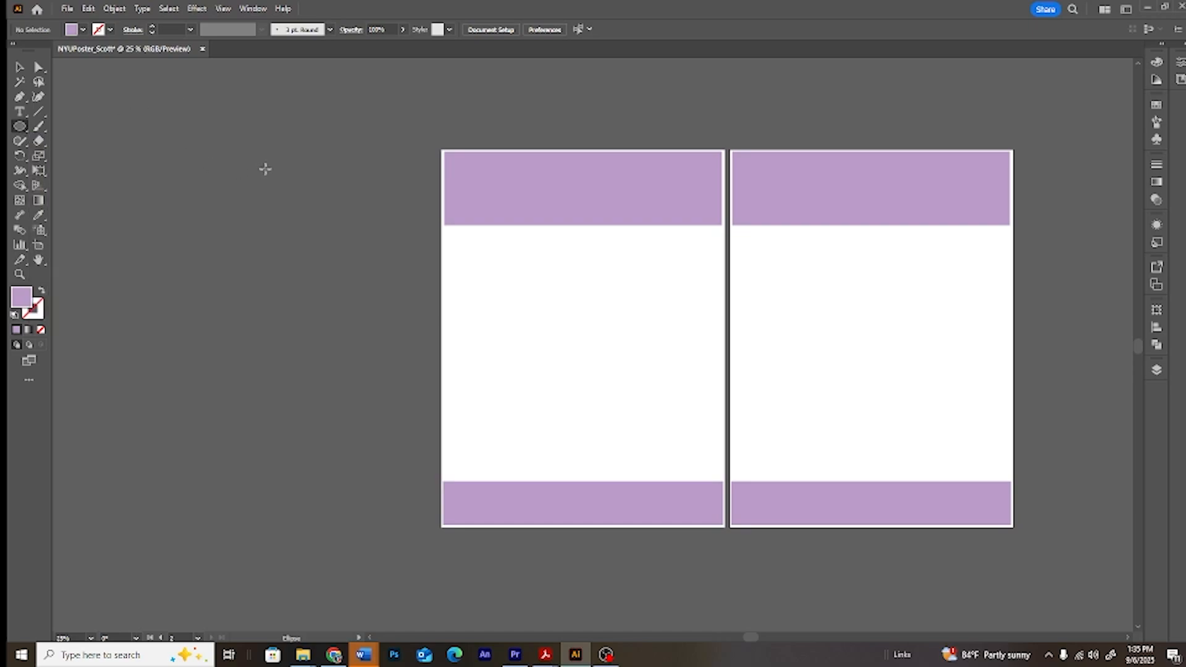
click(82, 31)
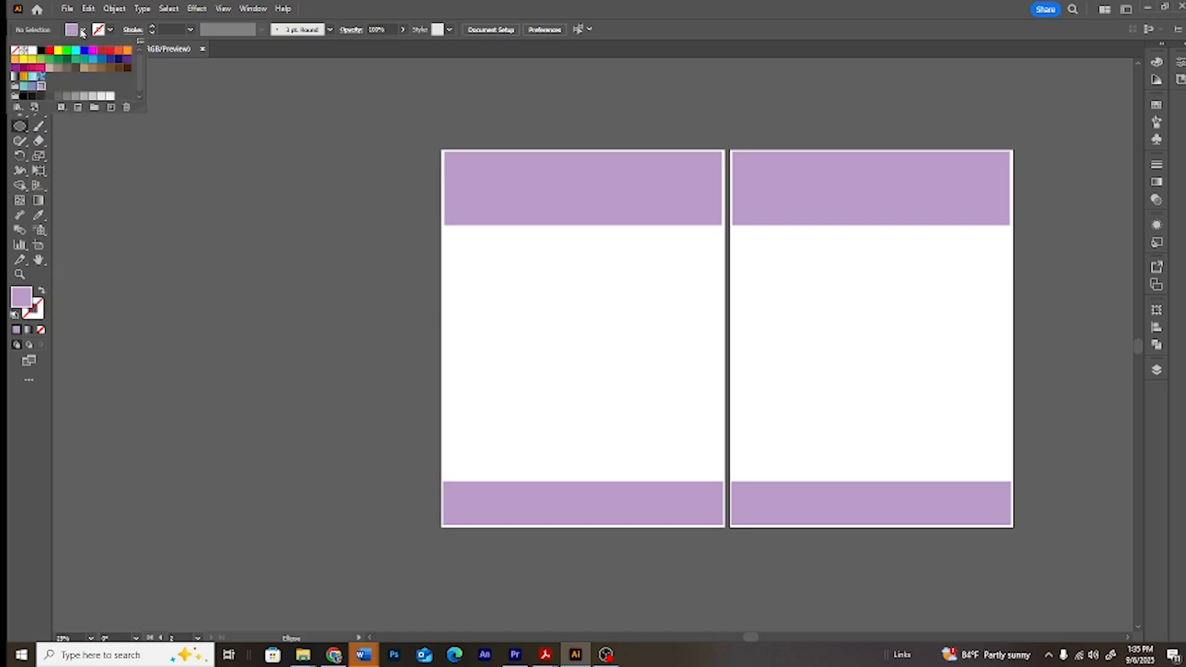
click(33, 89)
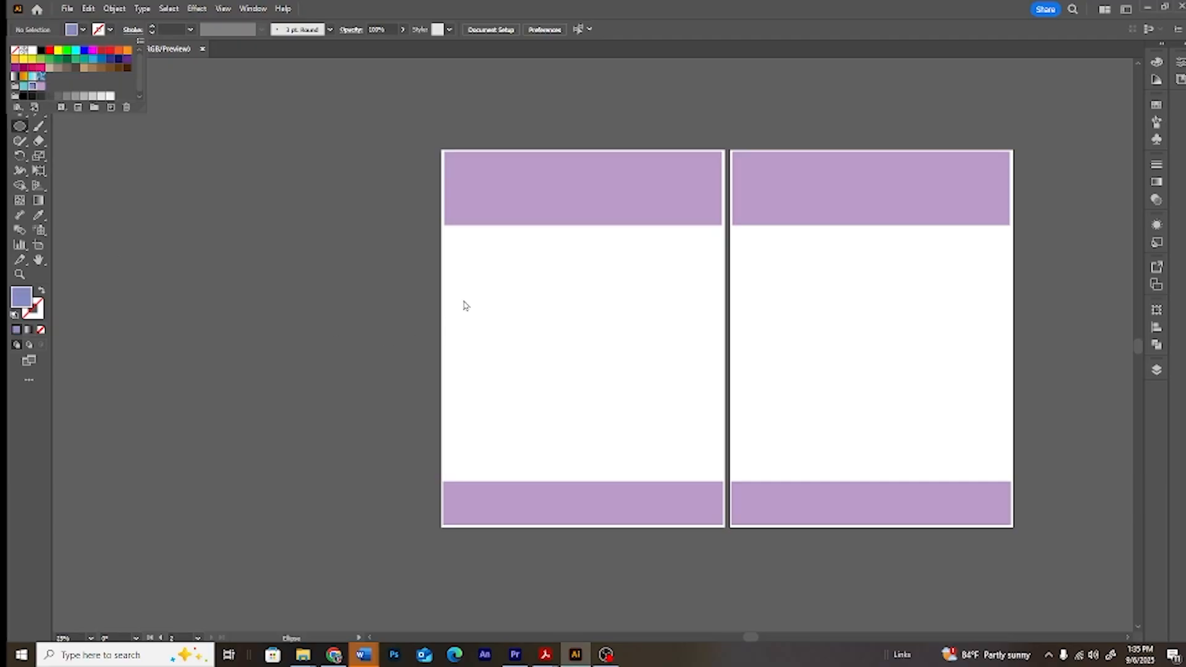
click(502, 272)
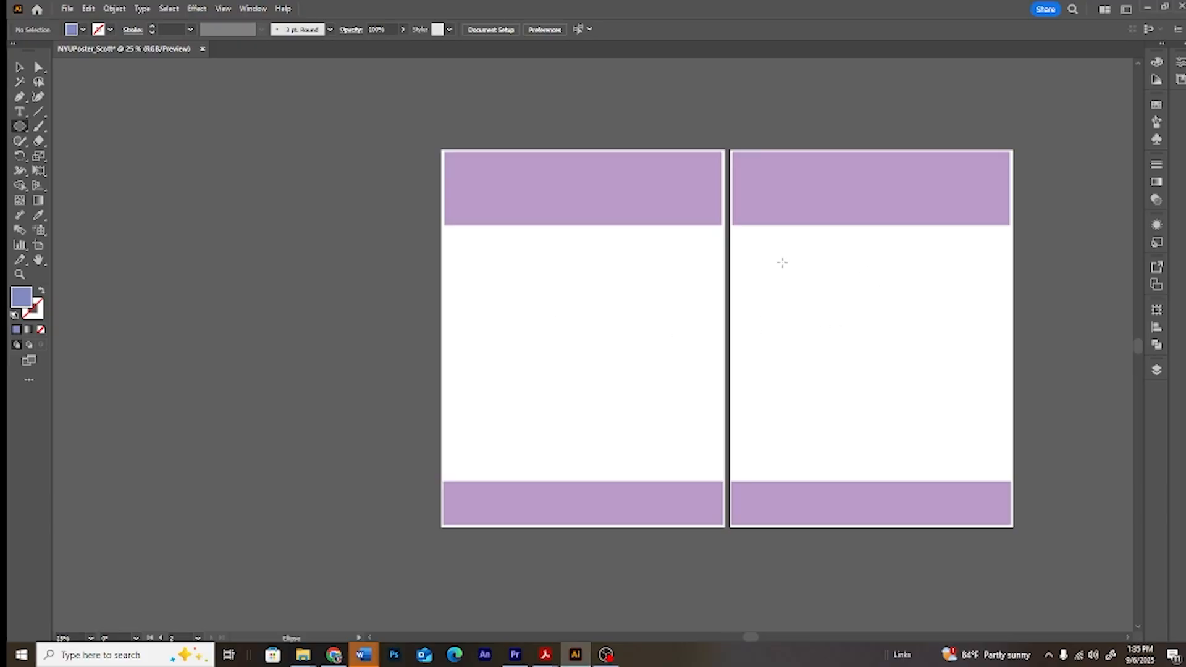
mouse_move(819, 297)
mouse_down()
mouse_move(906, 349)
mouse_move(940, 440)
mouse_move(990, 422)
mouse_move(991, 355)
mouse_move(917, 323)
mouse_move(844, 366)
mouse_move(825, 435)
mouse_move(901, 480)
mouse_move(993, 466)
mouse_move(1033, 404)
mouse_move(989, 330)
mouse_move(883, 347)
mouse_move(828, 460)
mouse_move(887, 478)
mouse_move(946, 461)
mouse_move(967, 366)
mouse_move(977, 410)
mouse_move(1001, 393)
mouse_move(977, 406)
mouse_move(988, 364)
mouse_move(993, 451)
mouse_move(987, 419)
mouse_move(973, 461)
mouse_move(993, 412)
mouse_move(1038, 416)
mouse_move(850, 397)
mouse_move(989, 417)
mouse_up()
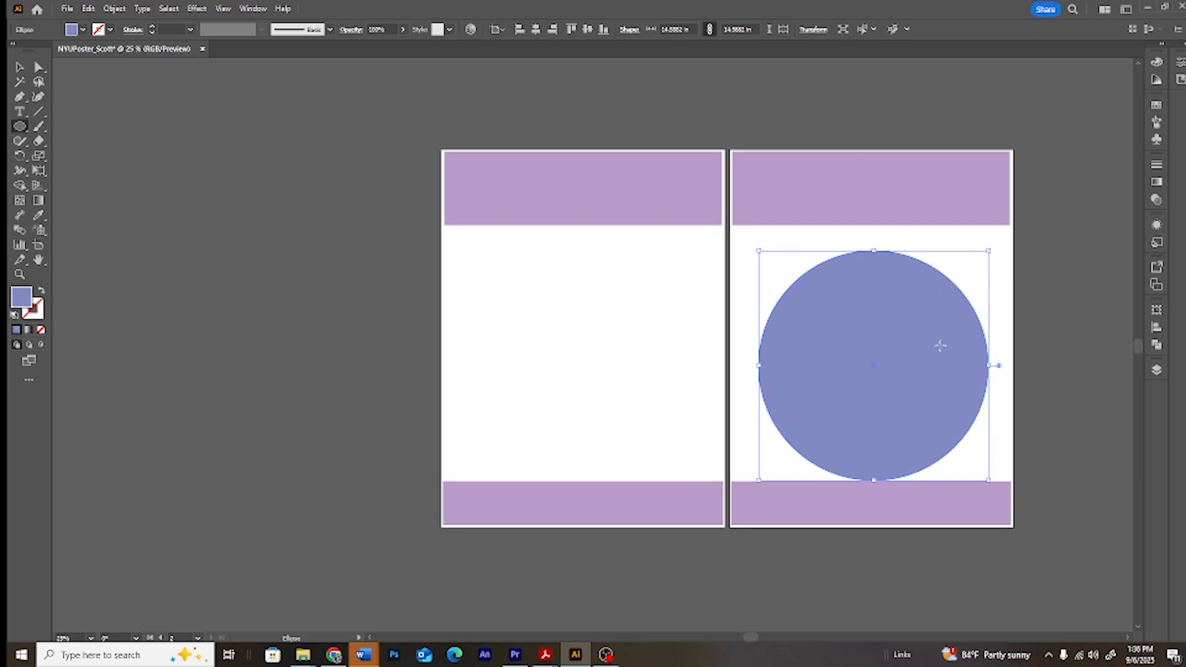
click(19, 66)
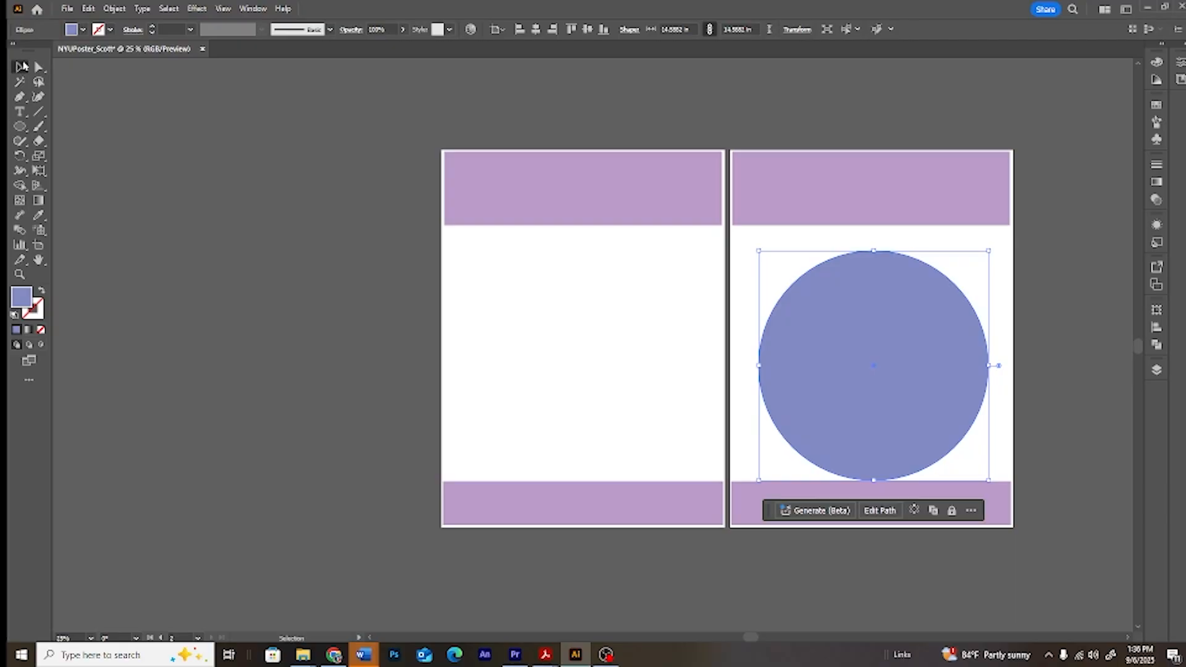
mouse_move(903, 373)
mouse_down()
mouse_move(869, 323)
mouse_move(856, 376)
mouse_move(916, 365)
mouse_move(902, 349)
mouse_move(901, 363)
mouse_up()
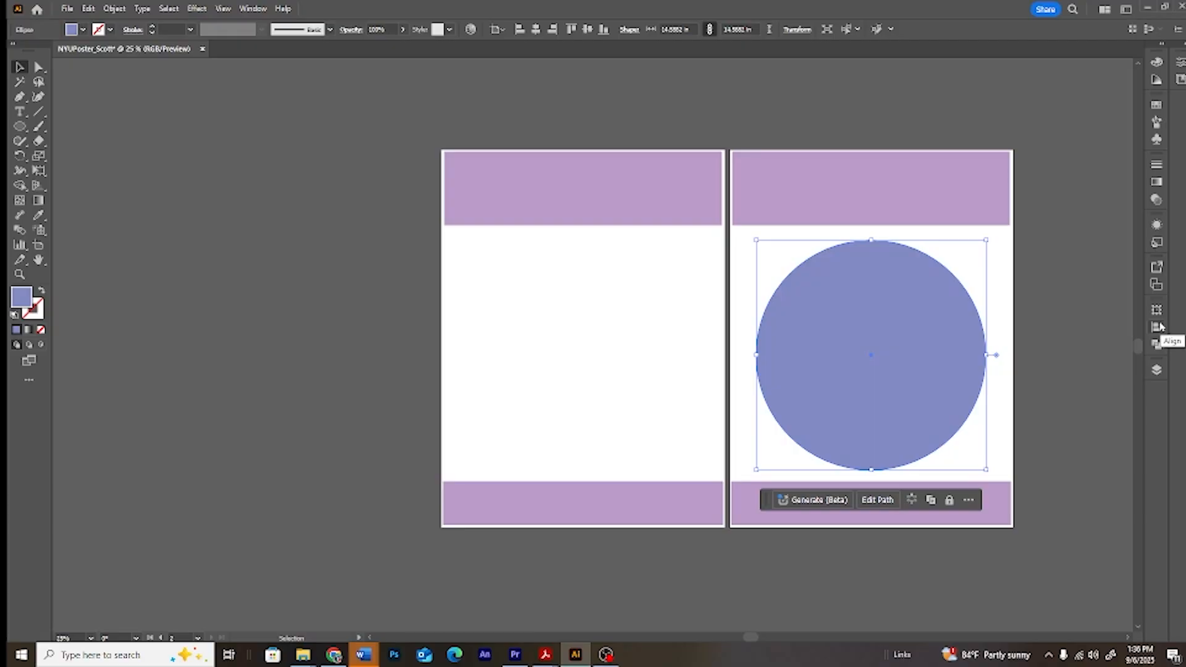
Deselect the circle and display the Align panel with its artboard, selection and key object alignment options.
click(259, 11)
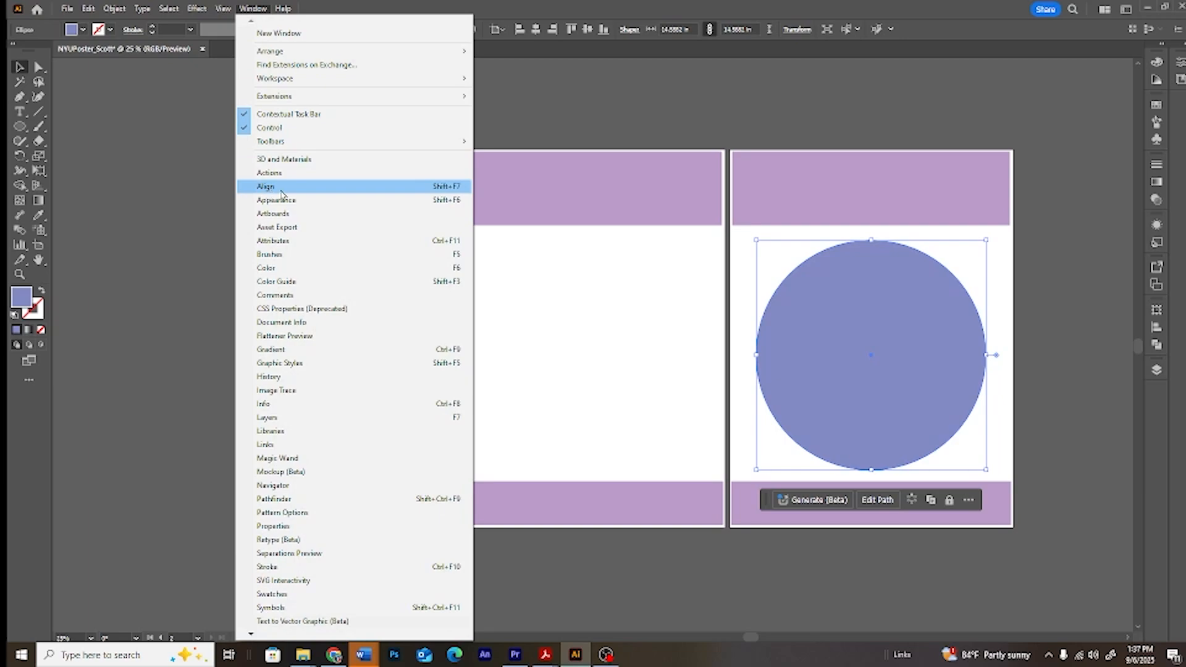
click(782, 113)
click(1150, 327)
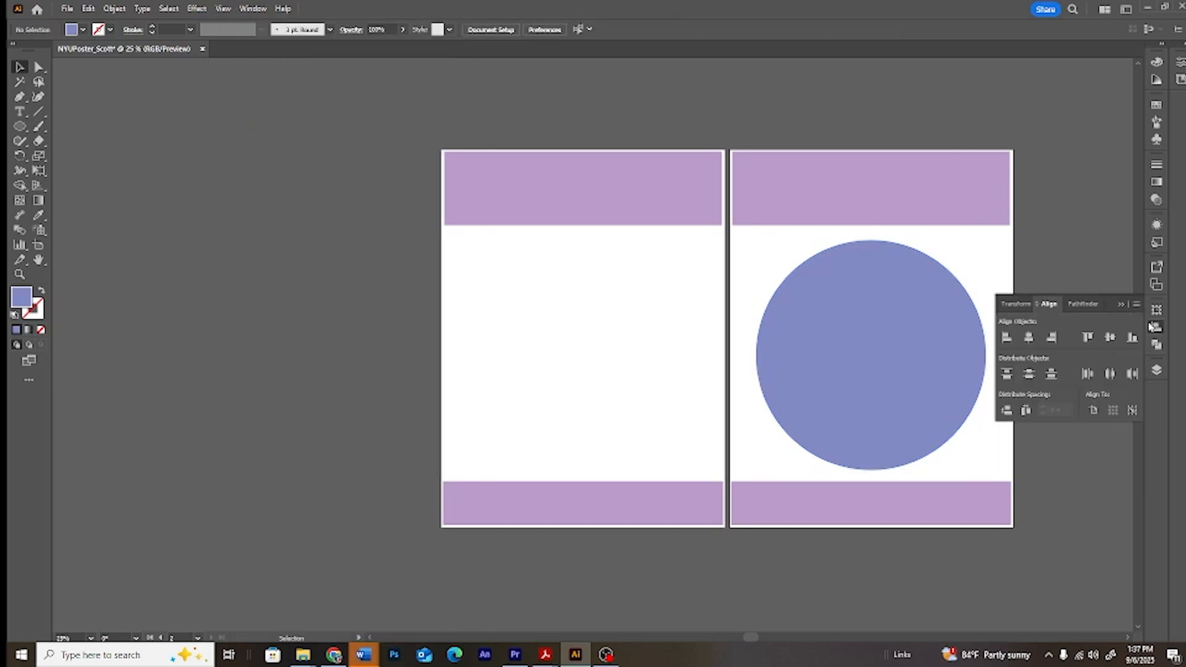
Shift the blue circle slightly up and off-centre, and centre it horizontally using alignment to the artboard.
click(908, 334)
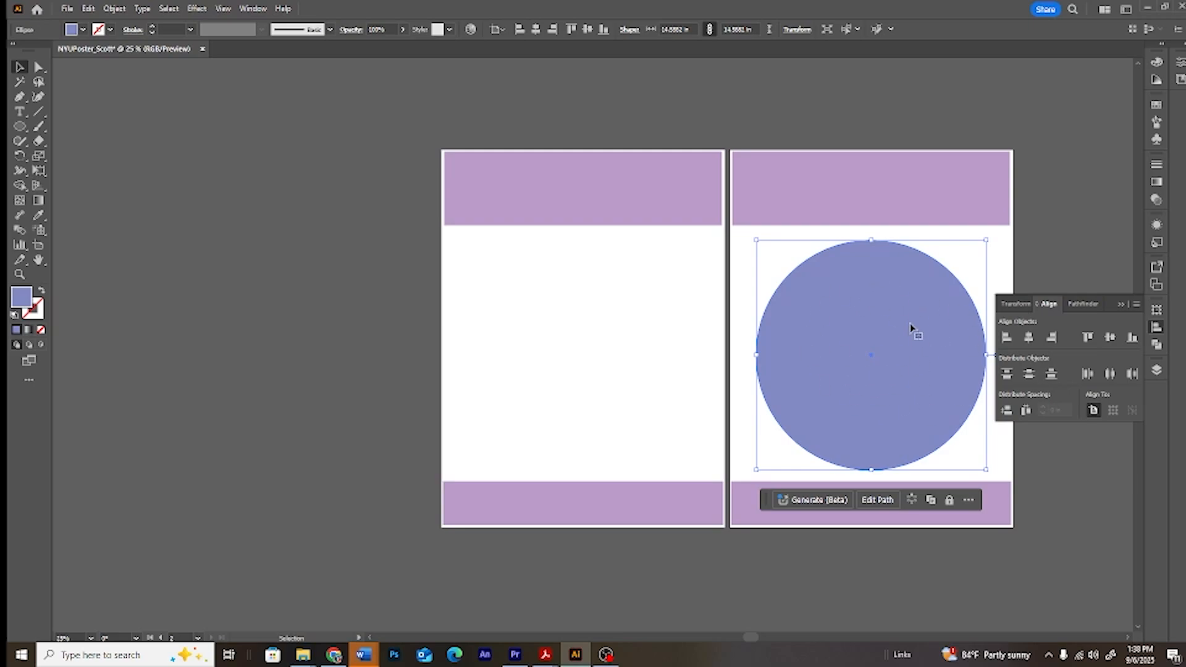
drag(876, 299, 890, 288)
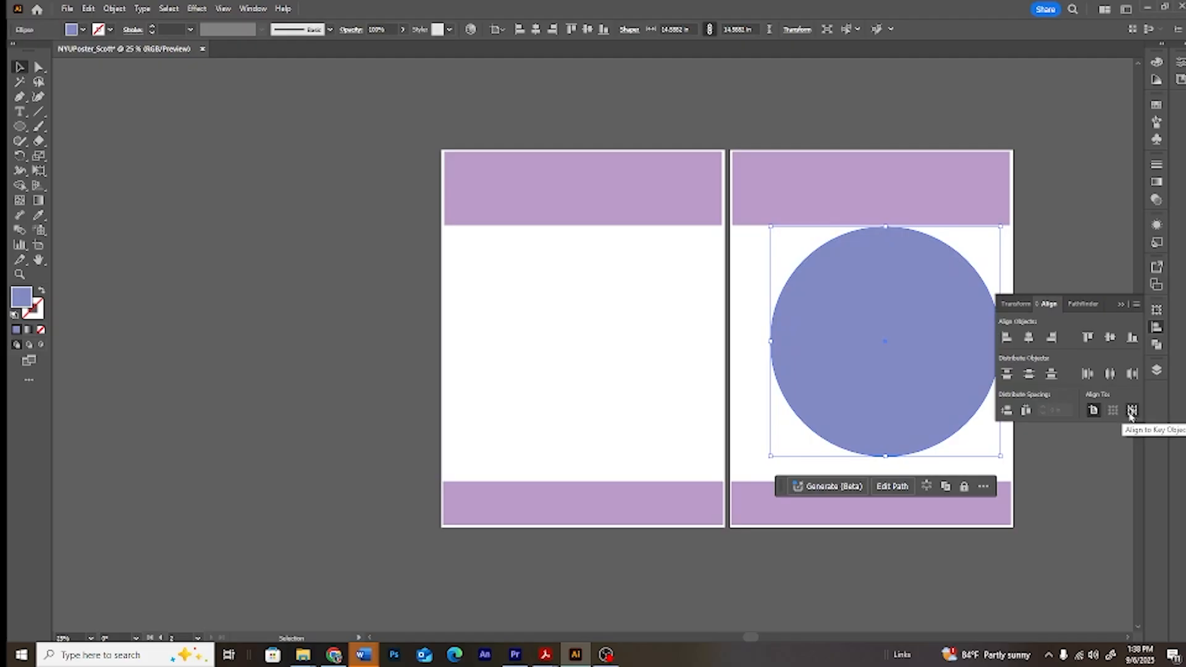
click(1094, 412)
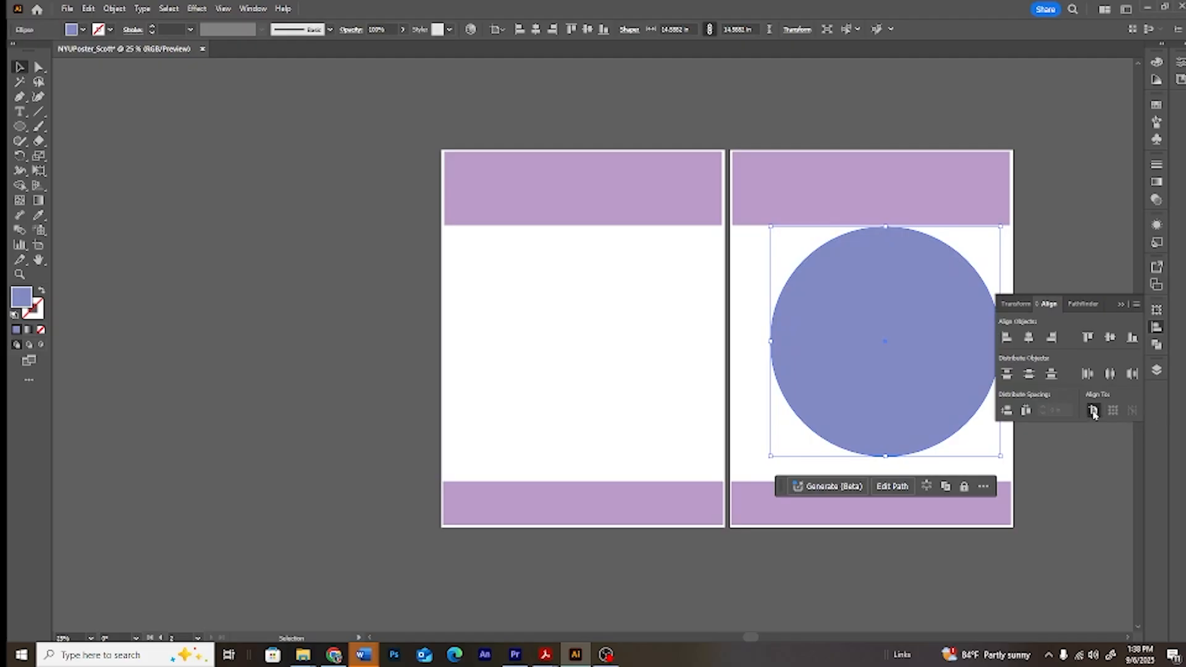
click(1029, 338)
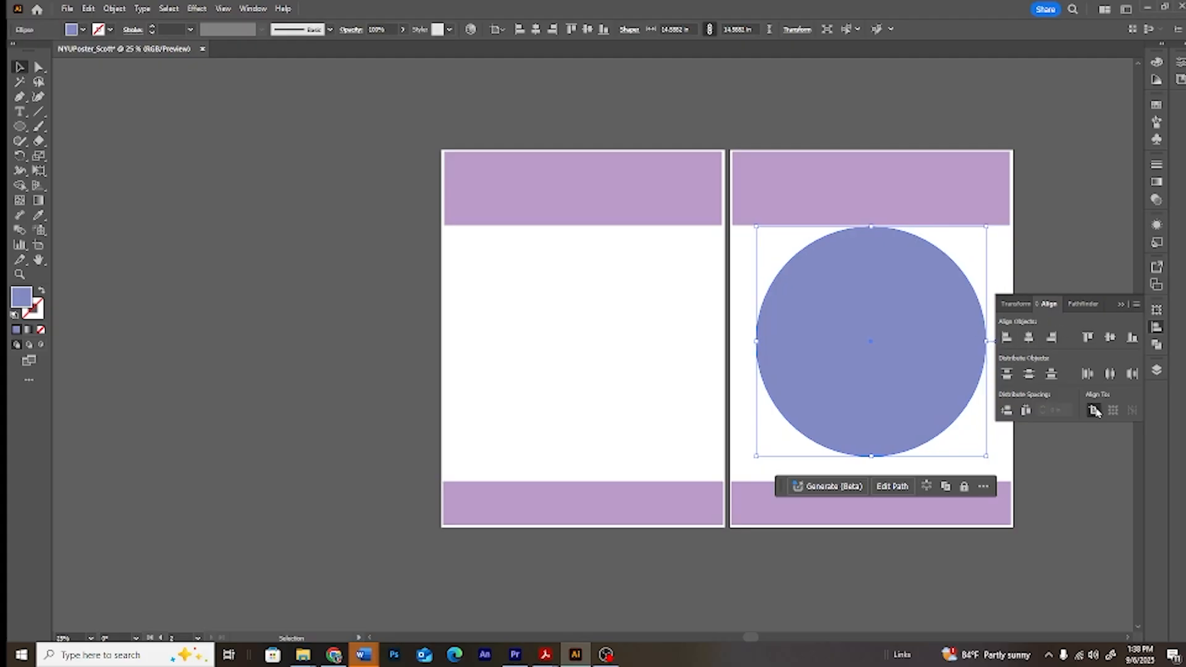
Move the blue circle down across both artboards and align it to the horizontal and vertical centre of the second artboard.
drag(919, 310, 748, 368)
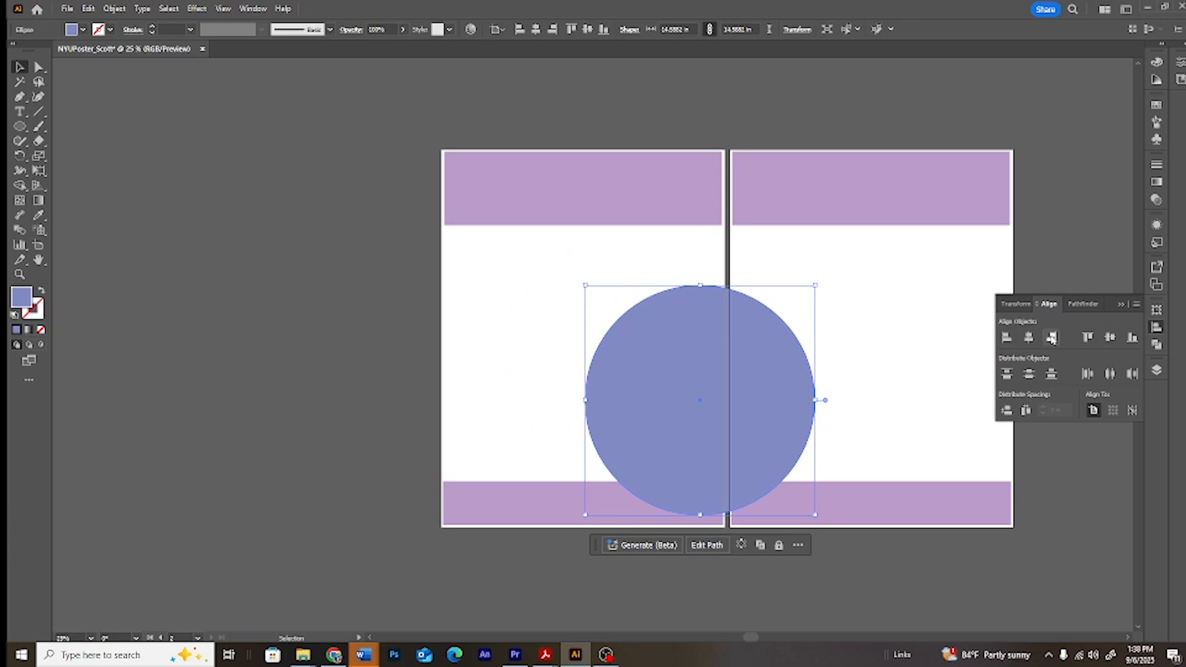
click(1029, 337)
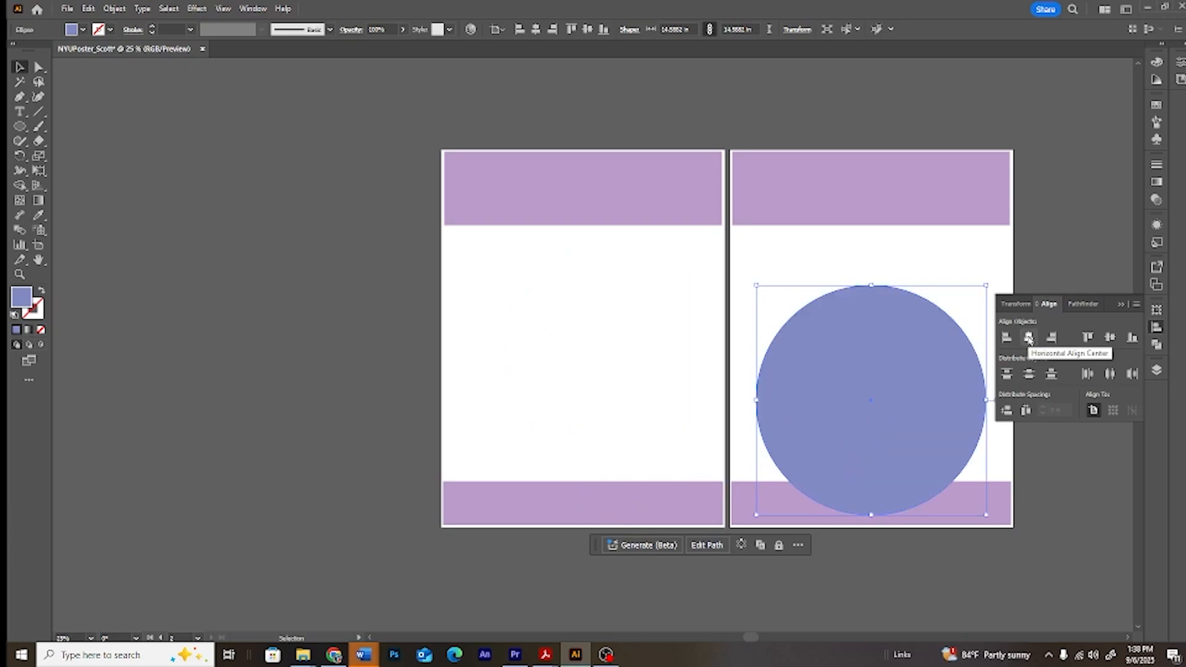
click(1110, 337)
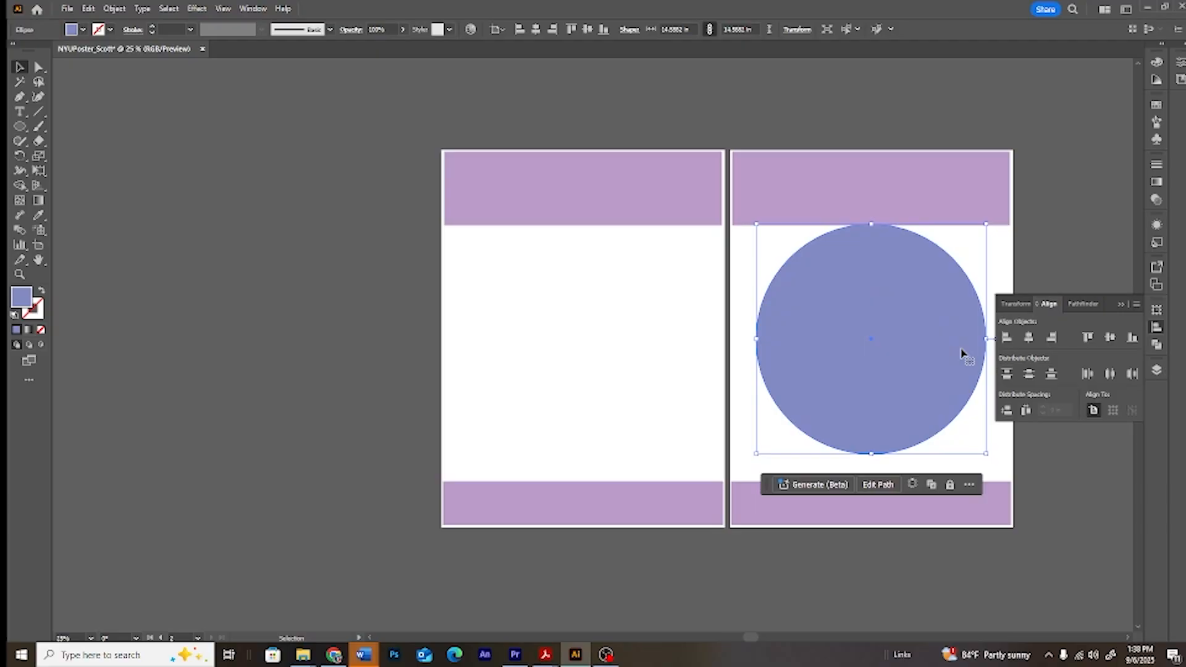
Nudge the blue circle straight down until it sits about midway between the purple header and footer bars, and deselect it.
key(Down)
key(Down)
key(Down)
key(Down)
key(Down)
key(Down)
key(Down)
key(Down)
key(Down)
key(Down)
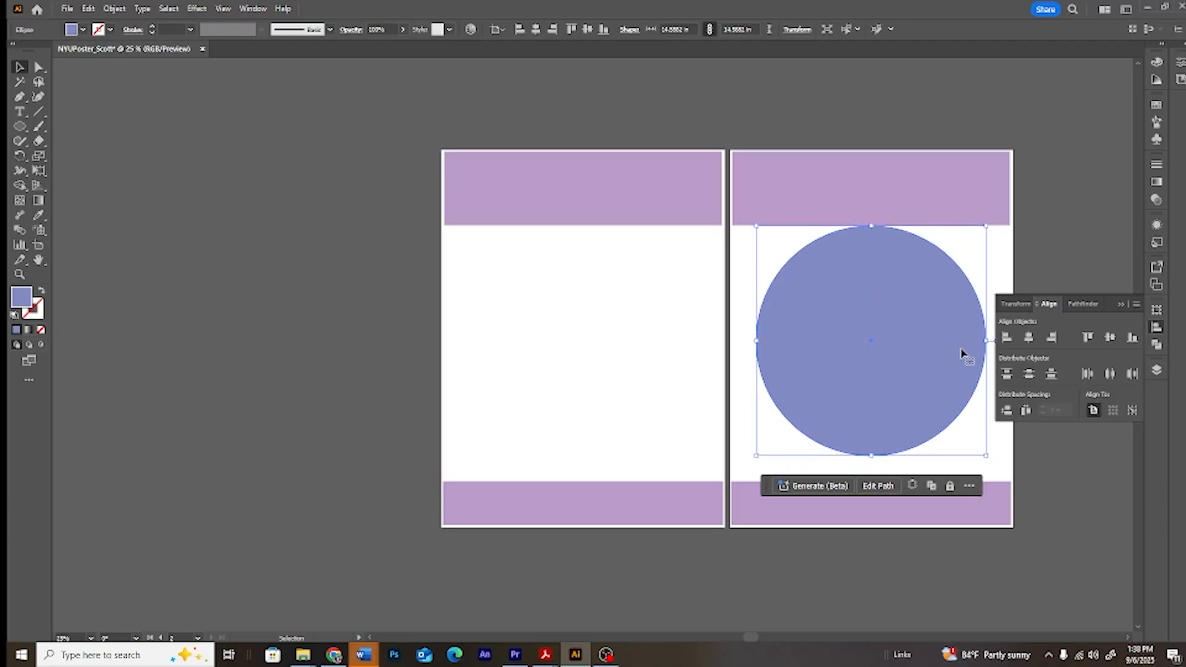
key(Down)
key(Down)
key(Down)
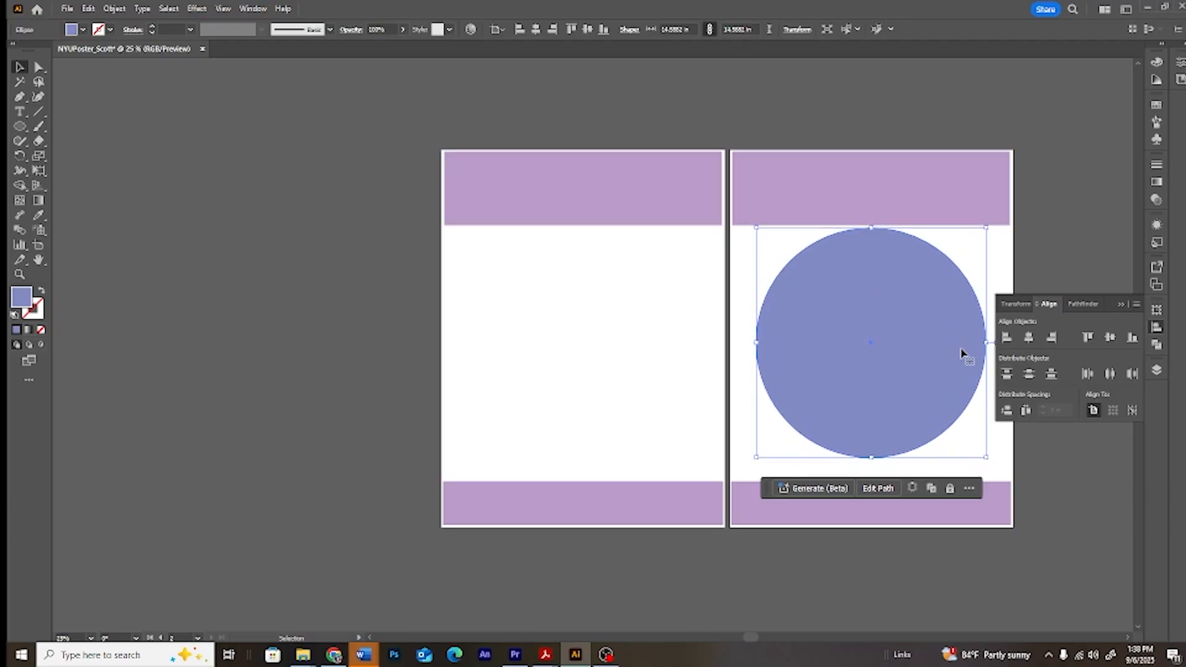
key(Down)
key(Down)
key(Down)
key(Down)
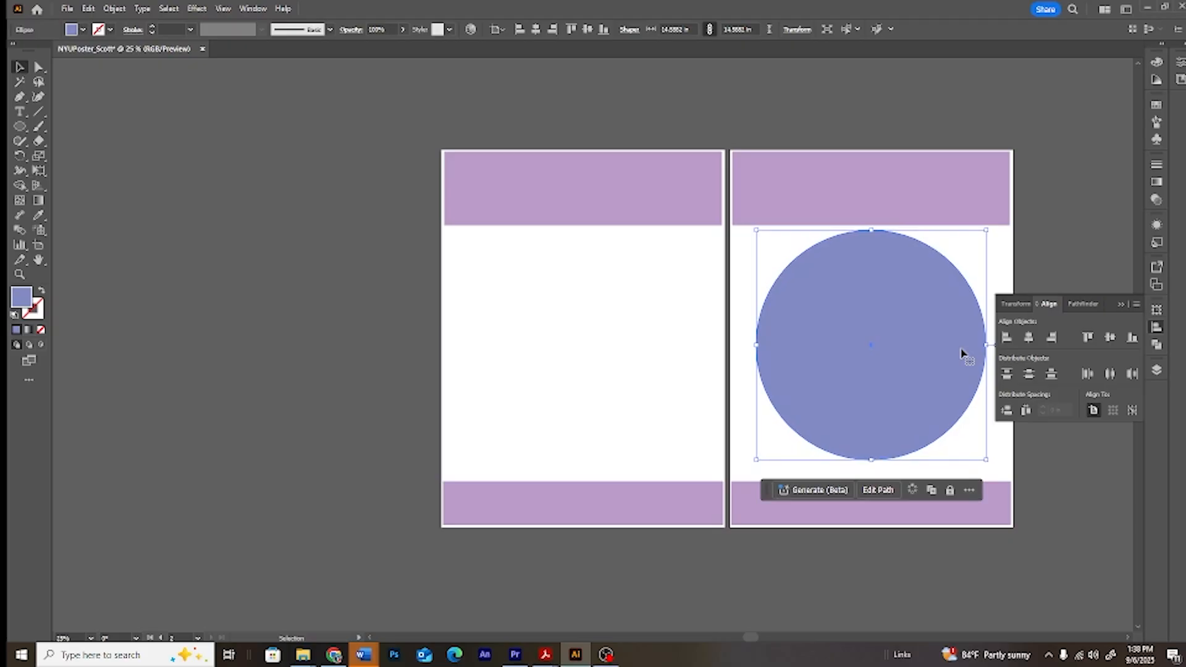
key(Down)
key(Down)
key(Down)
key(Down)
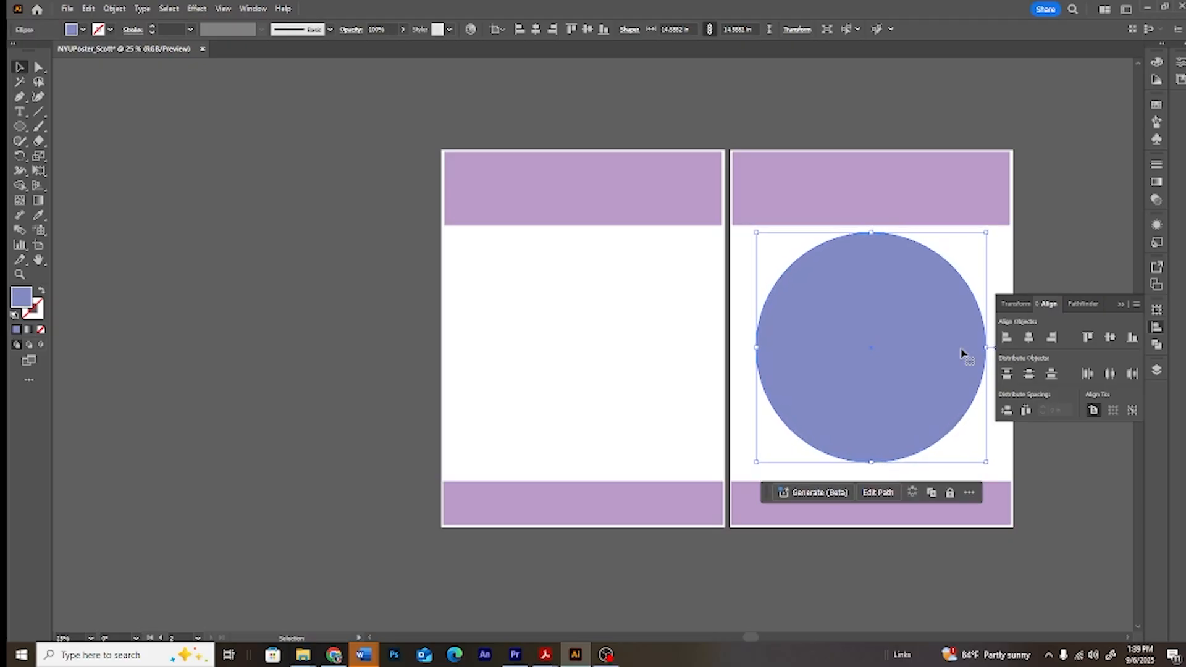
key(Down)
key(Down)
key(Down)
key(Down)
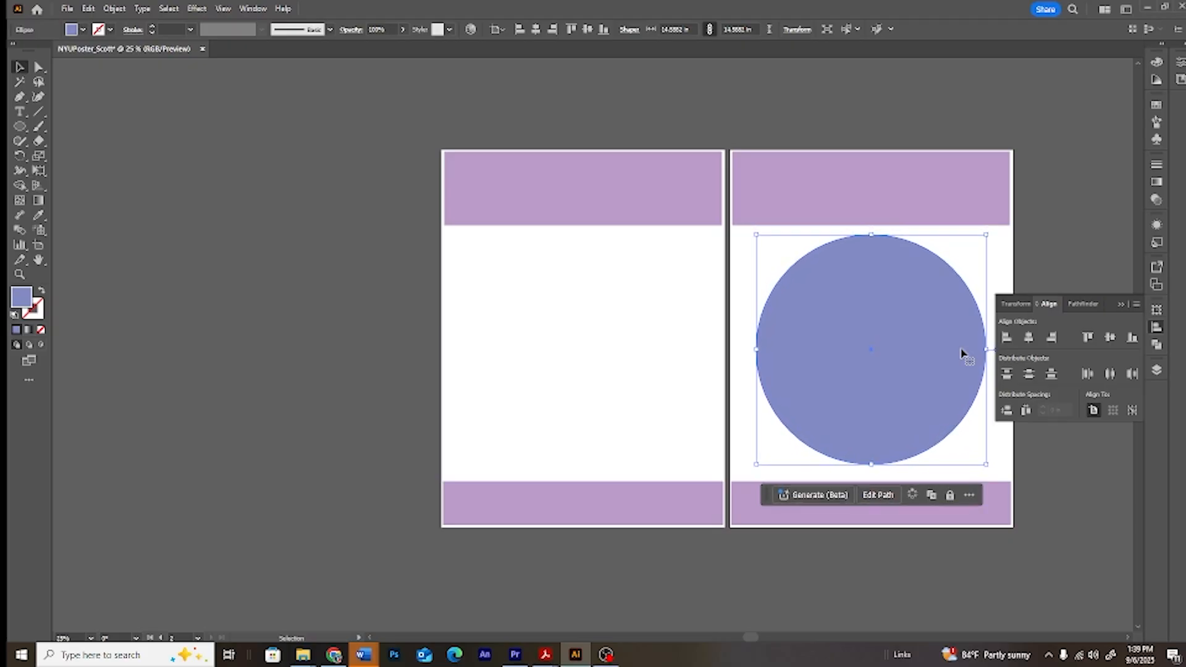
key(Down)
key(Down)
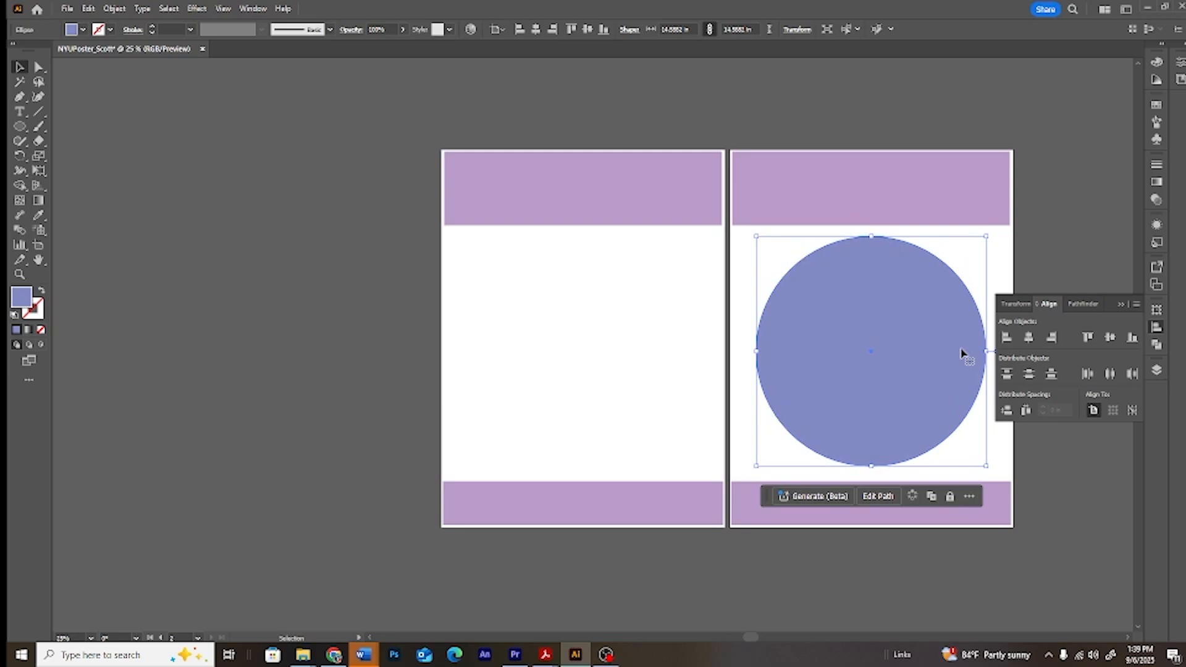
key(Down)
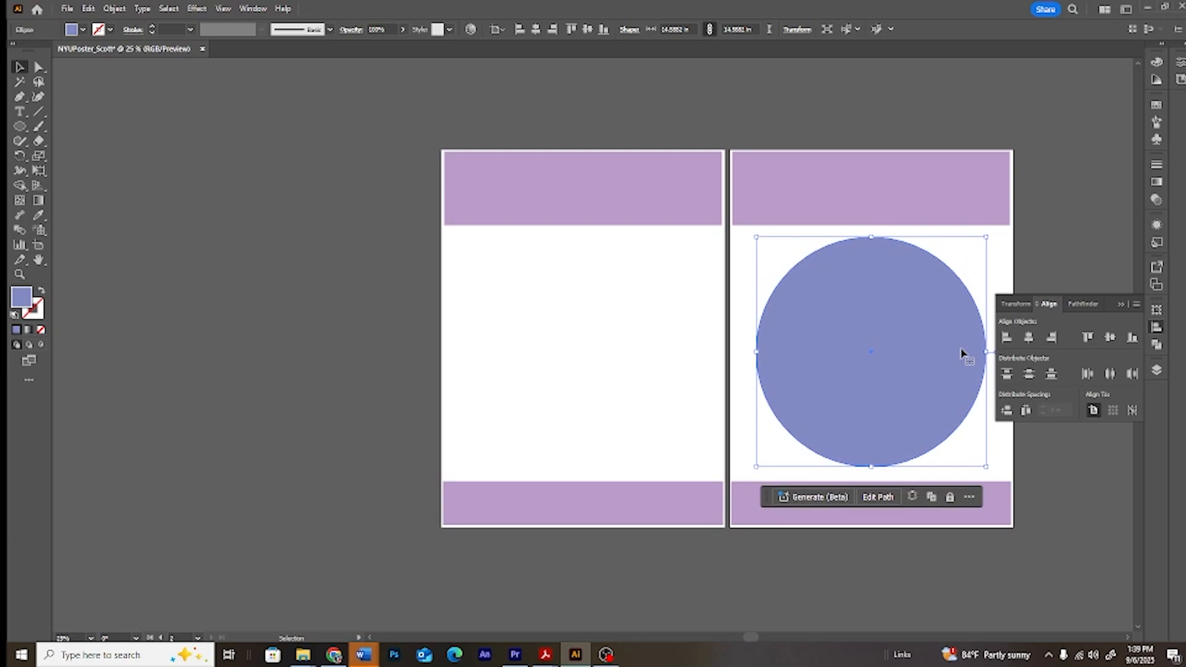
click(1056, 245)
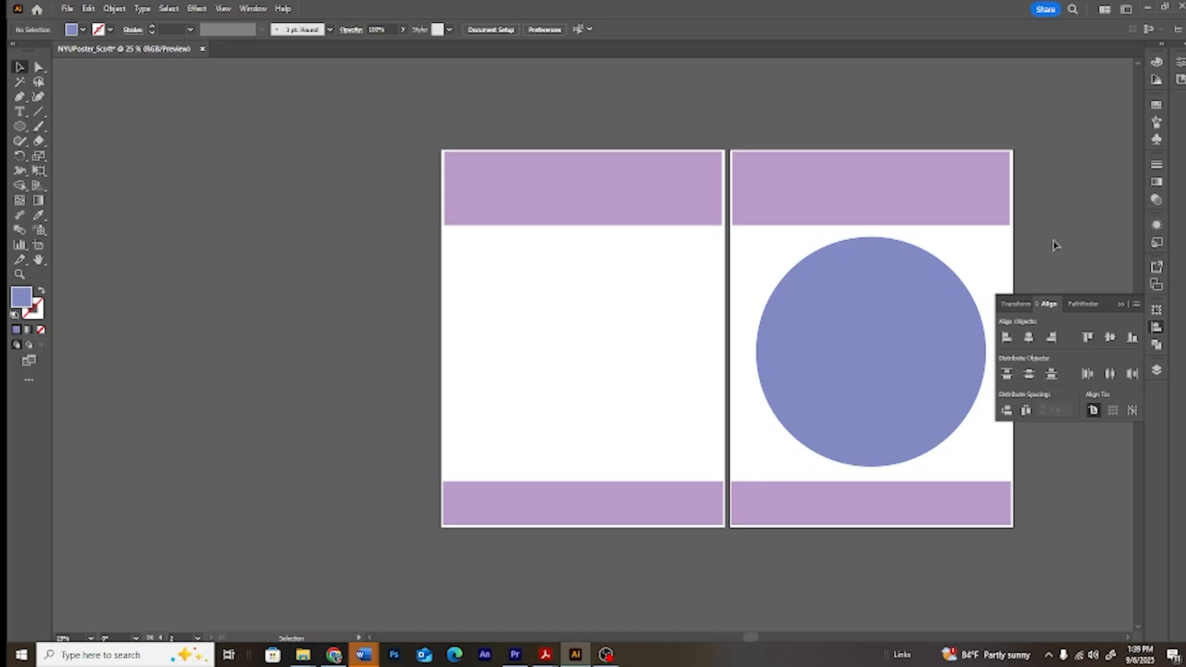